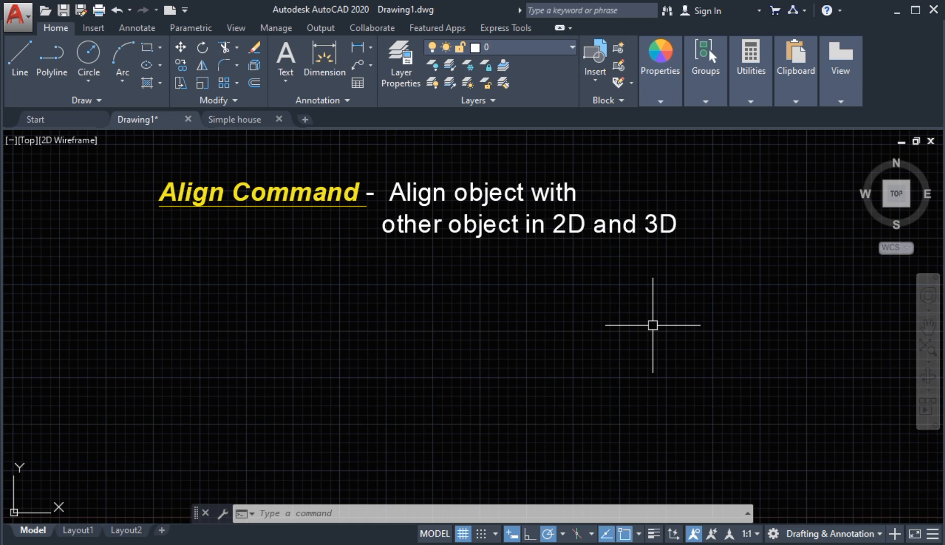
middle_click_drag(623, 317, 645, 314)
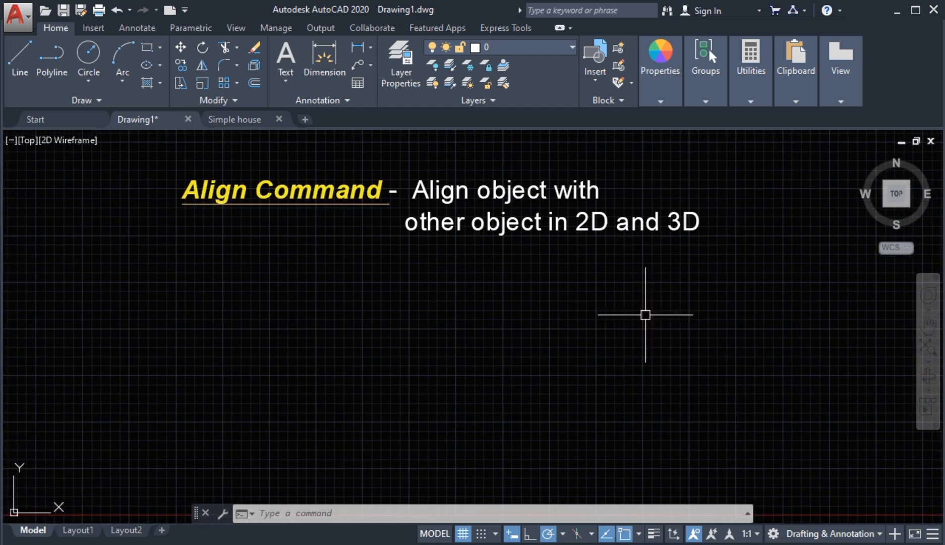
left_click(227, 97)
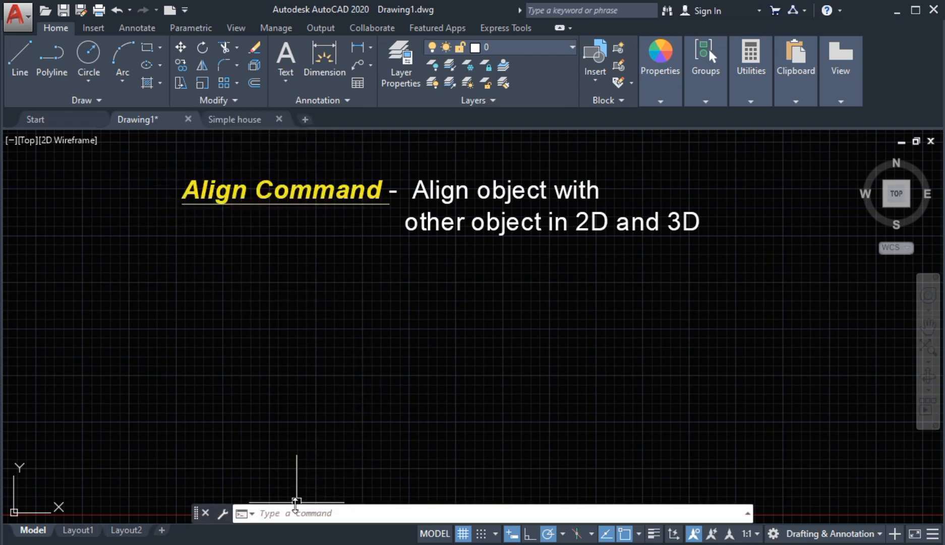
type("al")
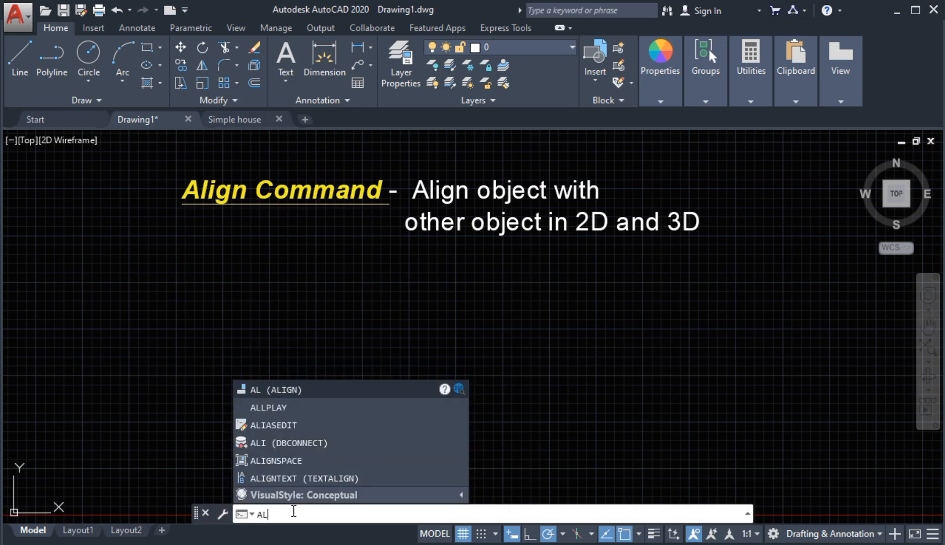
key("Return")
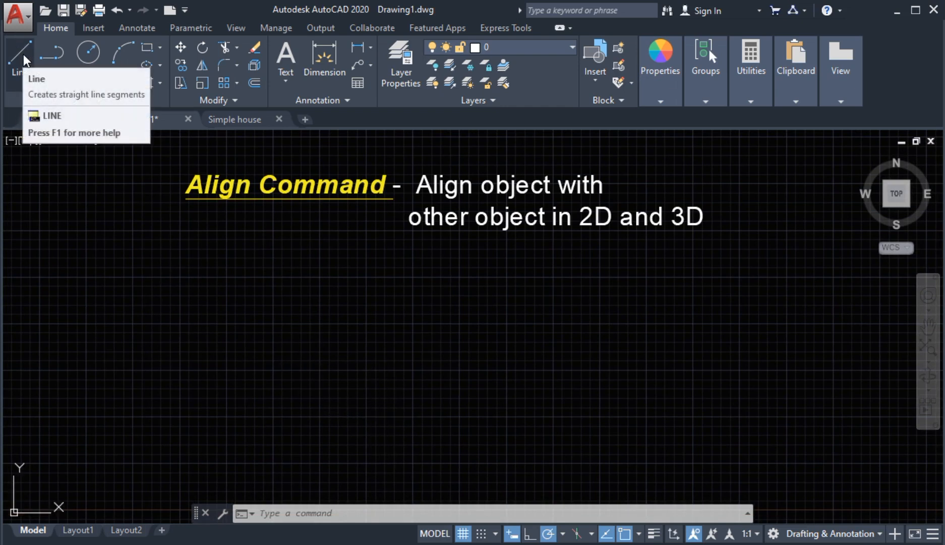
- Draw a single vertical line in the empty area below the title text
left_click(23, 54)
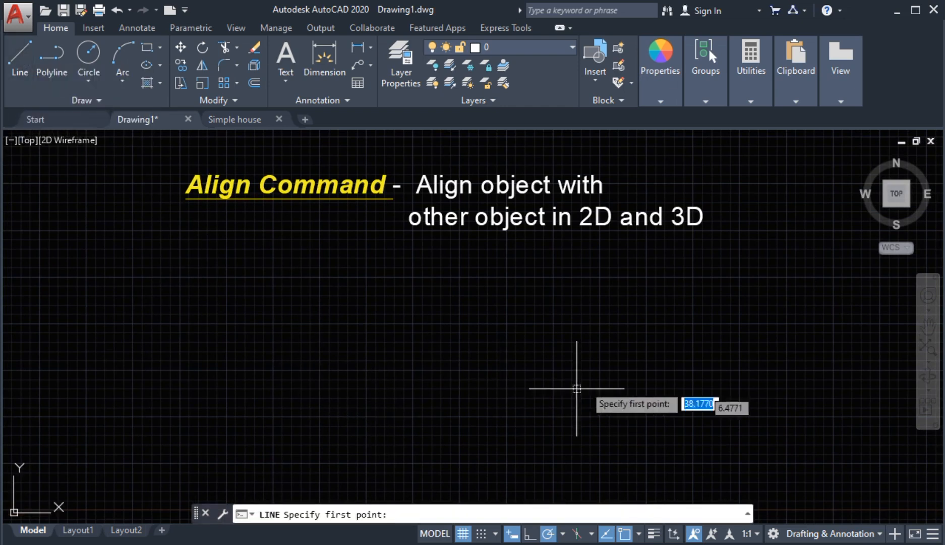
left_click(582, 295)
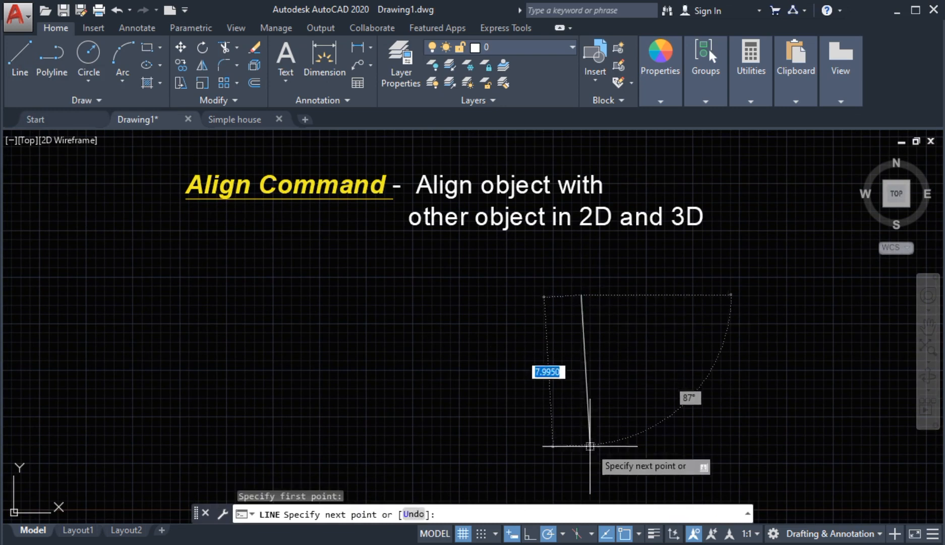
left_click(581, 455)
key("Return")
middle_click_drag(547, 429, 544, 409)
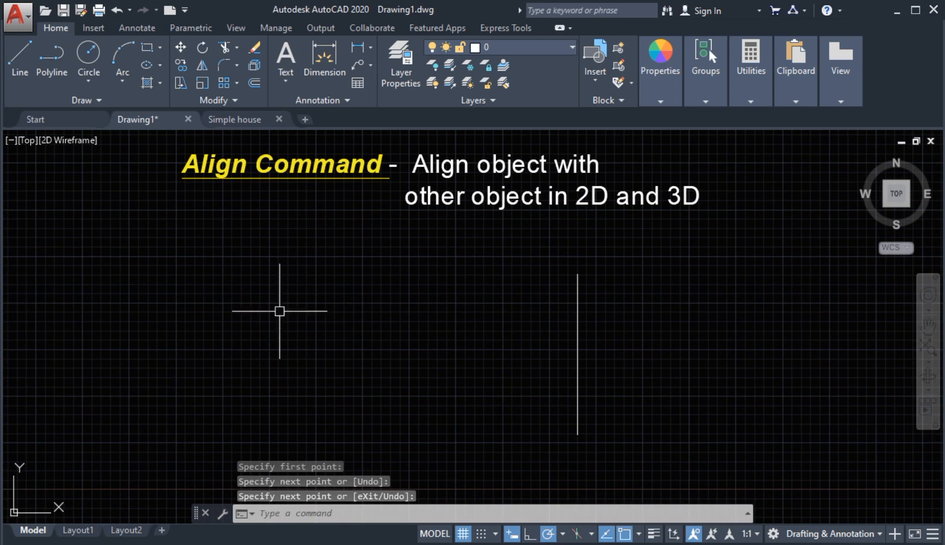
- Draw a flat horizontal rectangle about 7 units wide to the left of the vertical line's upper half
left_click(147, 47)
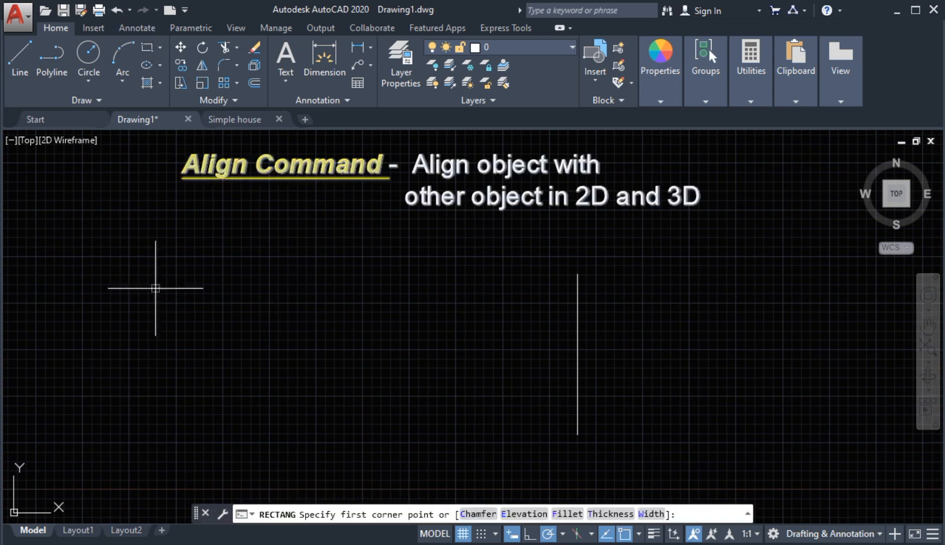
left_click(305, 294)
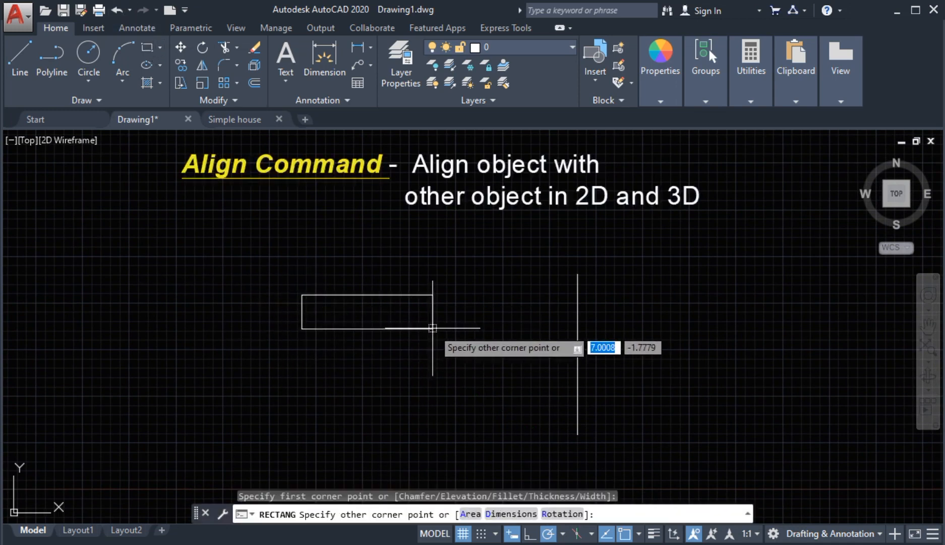
left_click(432, 325)
middle_click_drag(428, 376, 427, 361)
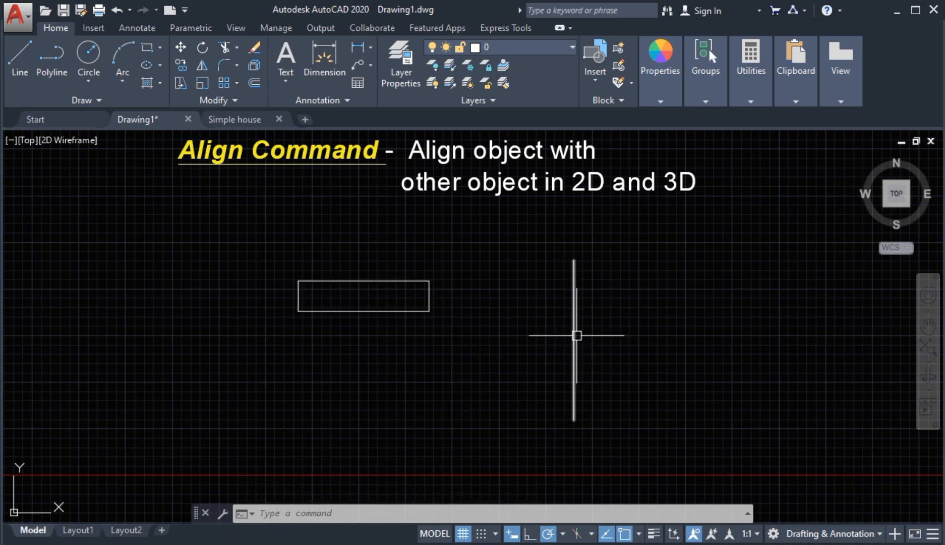
- Align the rectangle to the vertical line without scaling, matching its lower-right corner to an upper point and its lower-left corner to a lower point
left_click(230, 99)
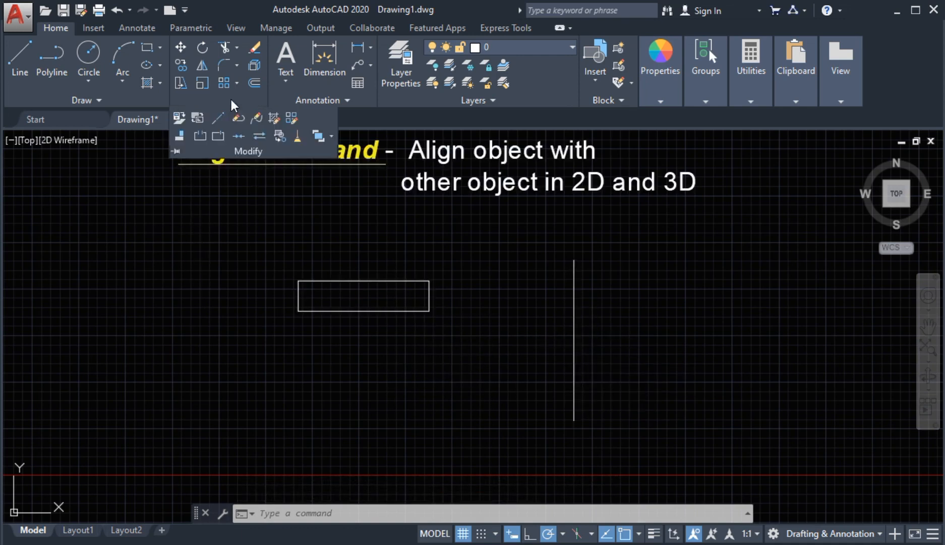
left_click(180, 136)
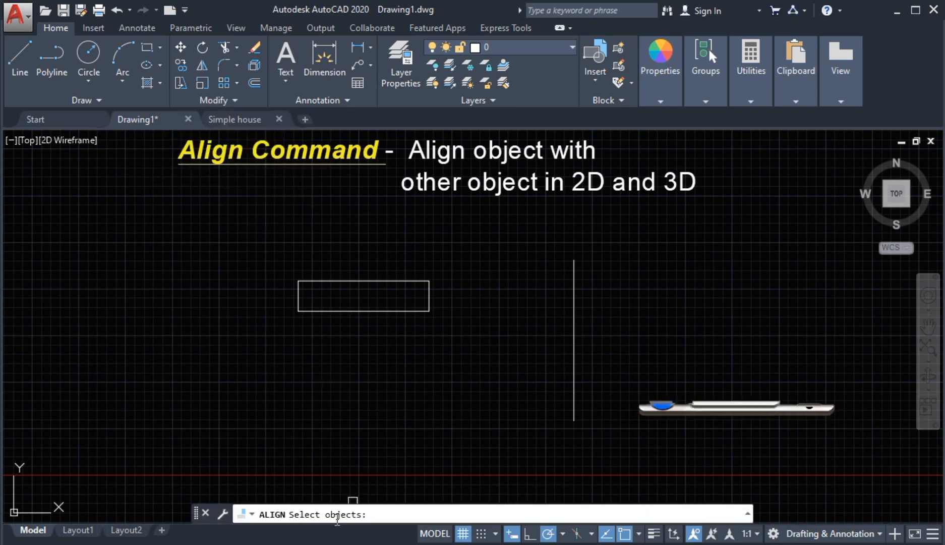
left_click(353, 314)
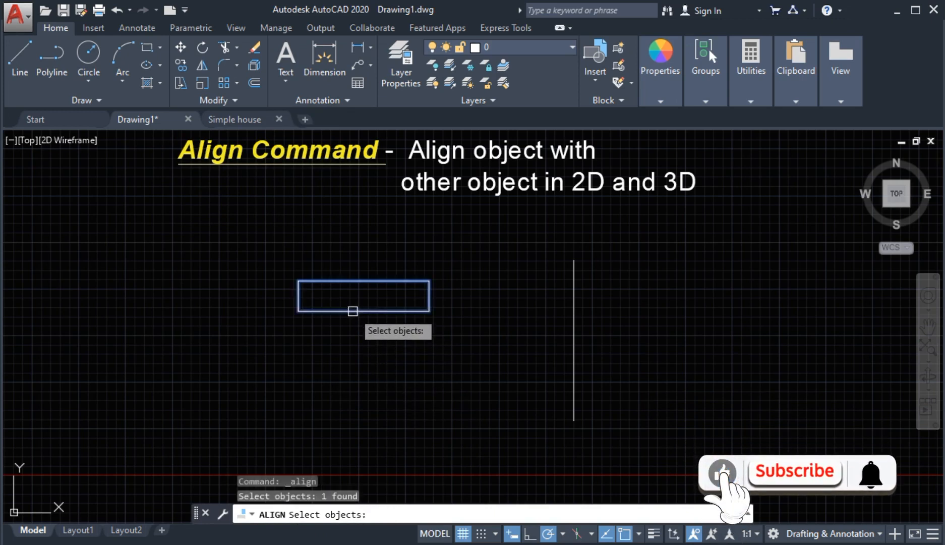
key("Return")
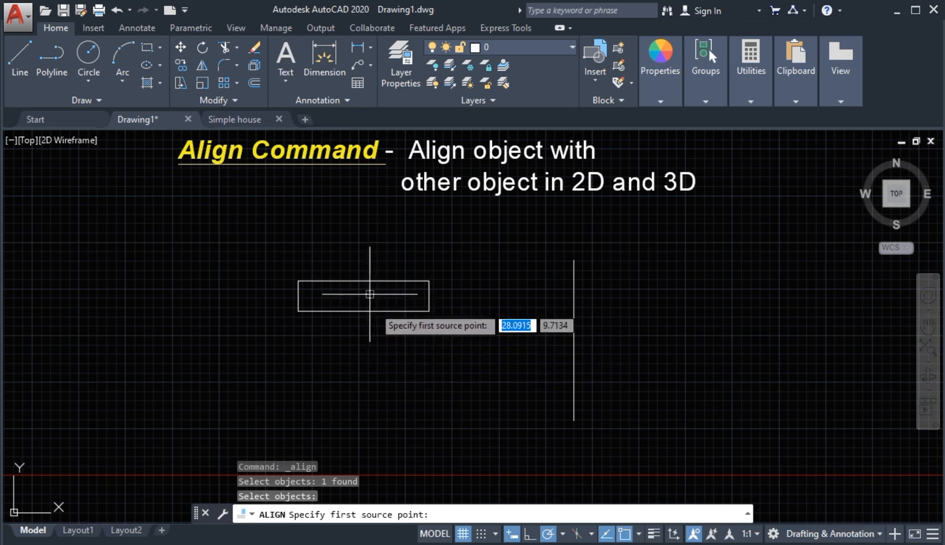
left_click(430, 310)
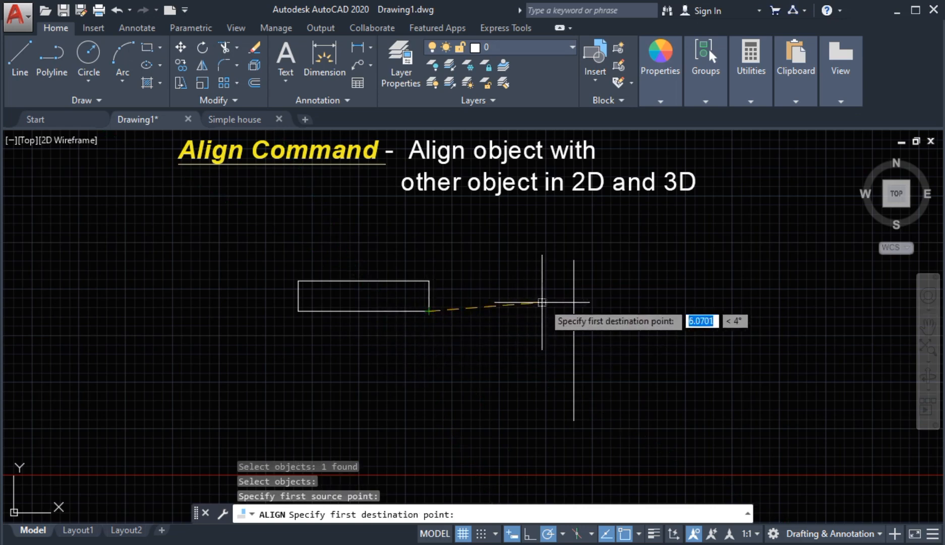
left_click(573, 293)
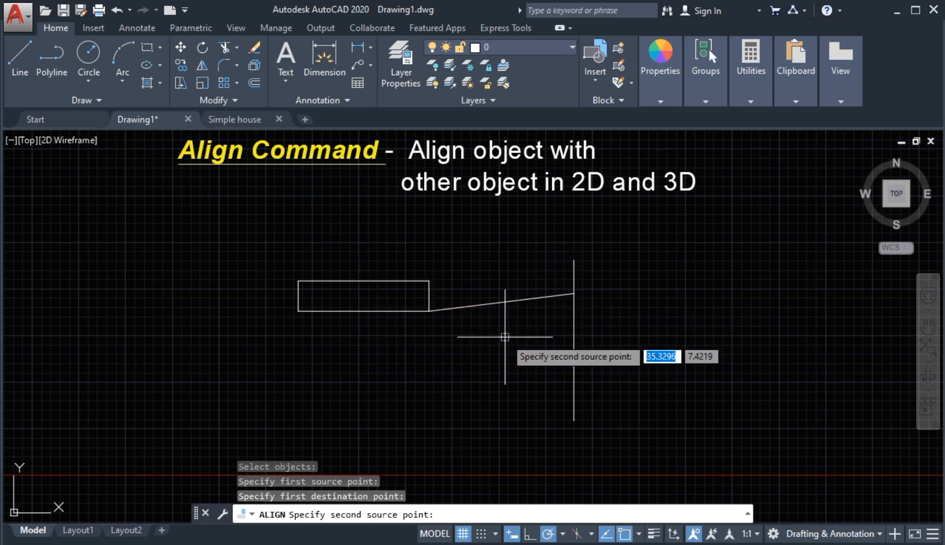
left_click(298, 311)
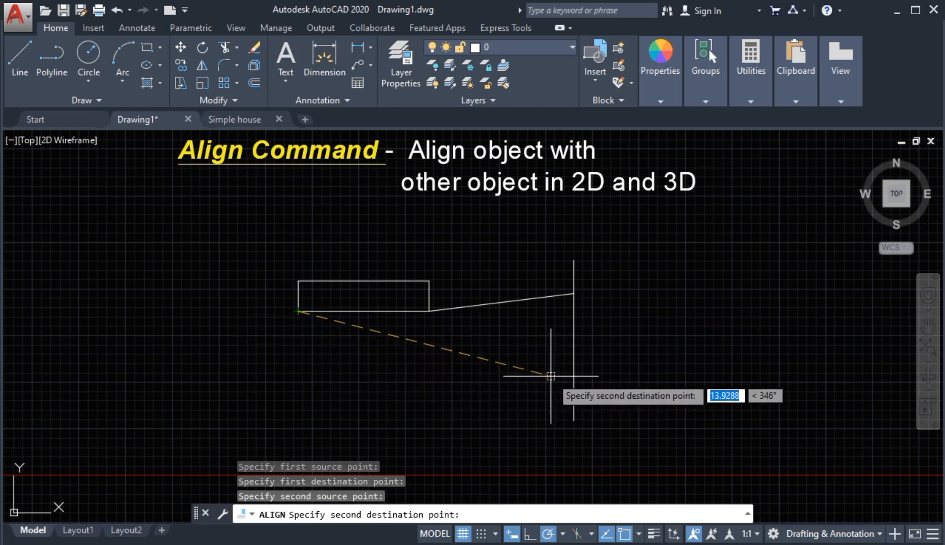
left_click(574, 376)
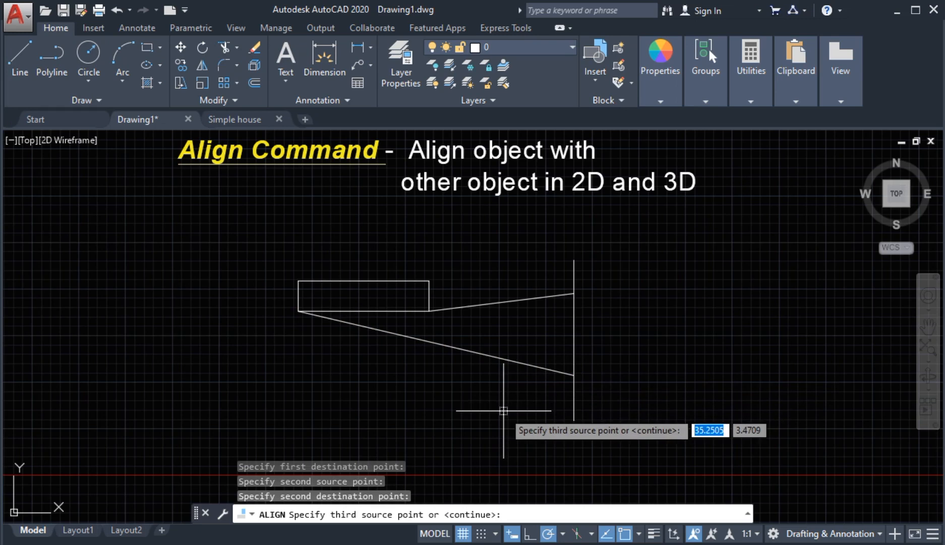
key("Return")
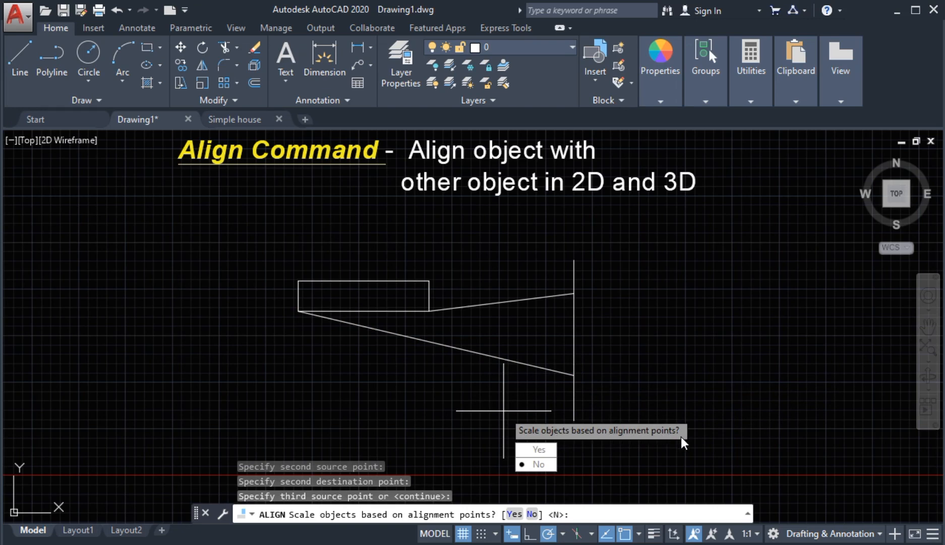
left_click(543, 465)
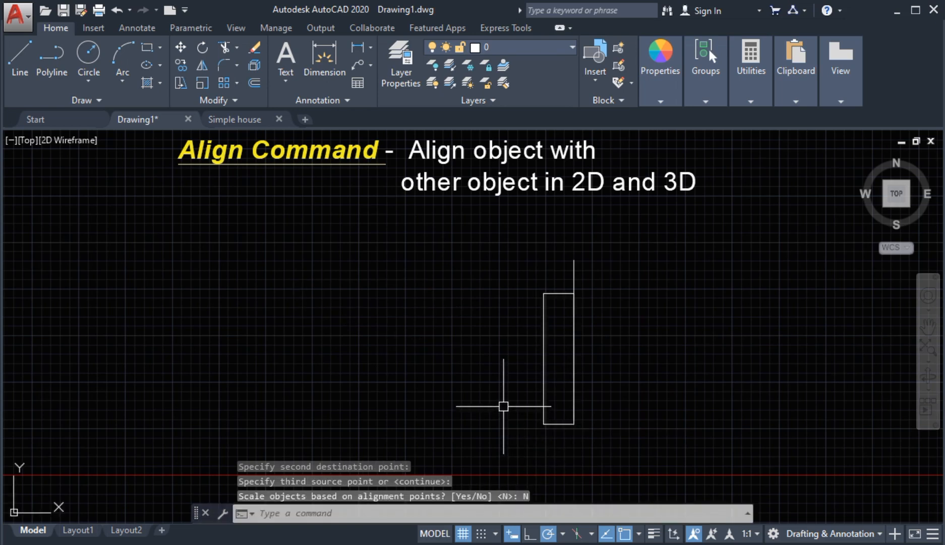
middle_click_drag(503, 406, 484, 393)
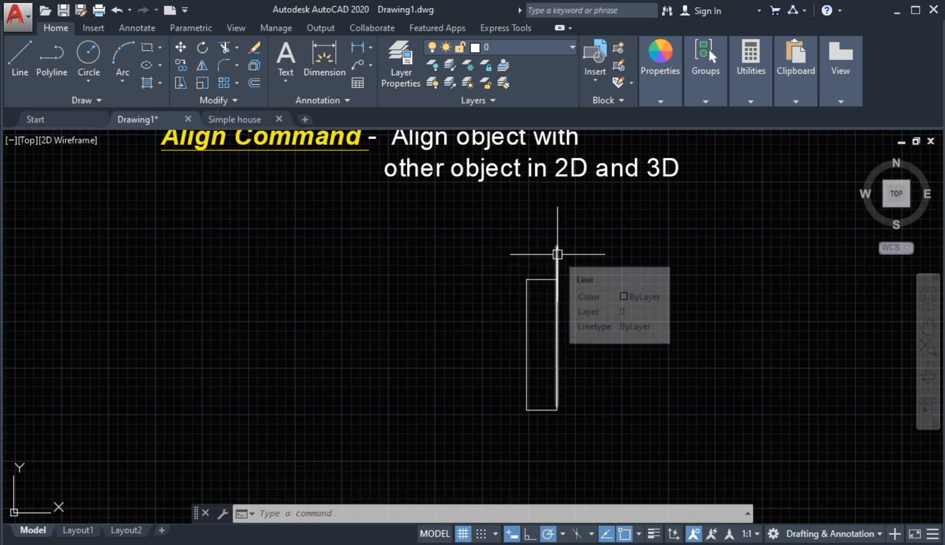
- Draw a horizontal line running right from the upper end of the vertical line
mouse_move(478, 297)
middle_mouse_down()
mouse_move(436, 296)
mouse_move(418, 320)
middle_mouse_up()
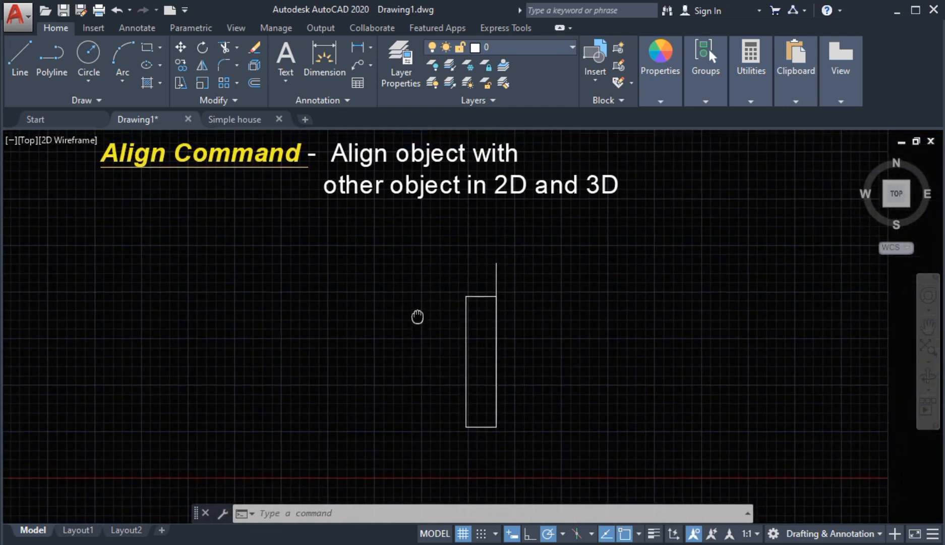
left_click(18, 57)
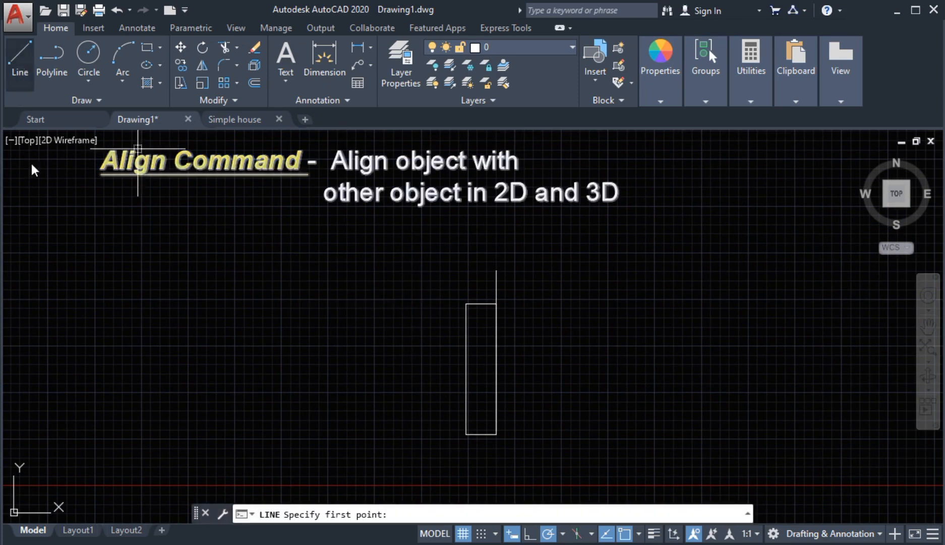
left_click(497, 270)
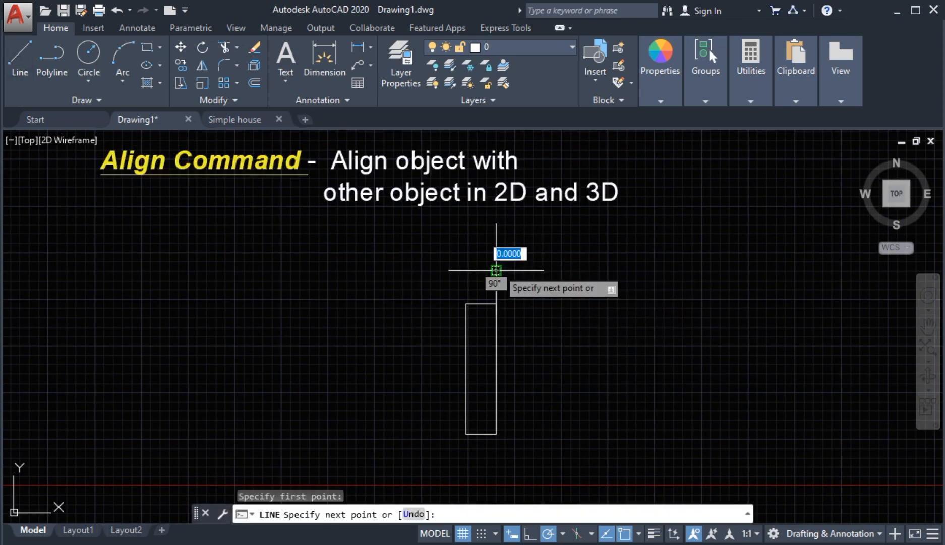
left_click(725, 270)
key("Escape")
middle_click_drag(621, 357, 616, 342)
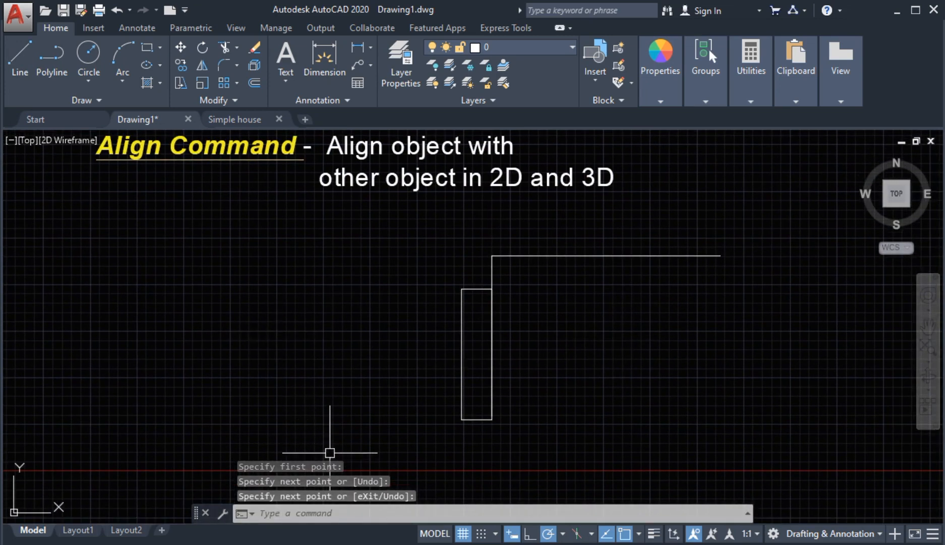
- Align the rectangle's top edge to the horizontal line without scaling, matching its top-right and top-left corners to two points right of the line's middle and near it
type("al")
key("Return")
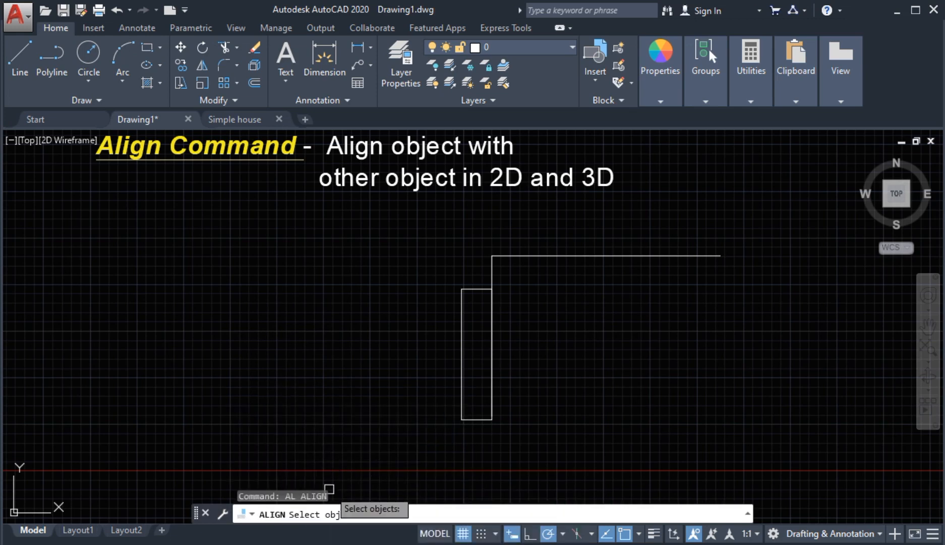
left_click(457, 352)
key("Return")
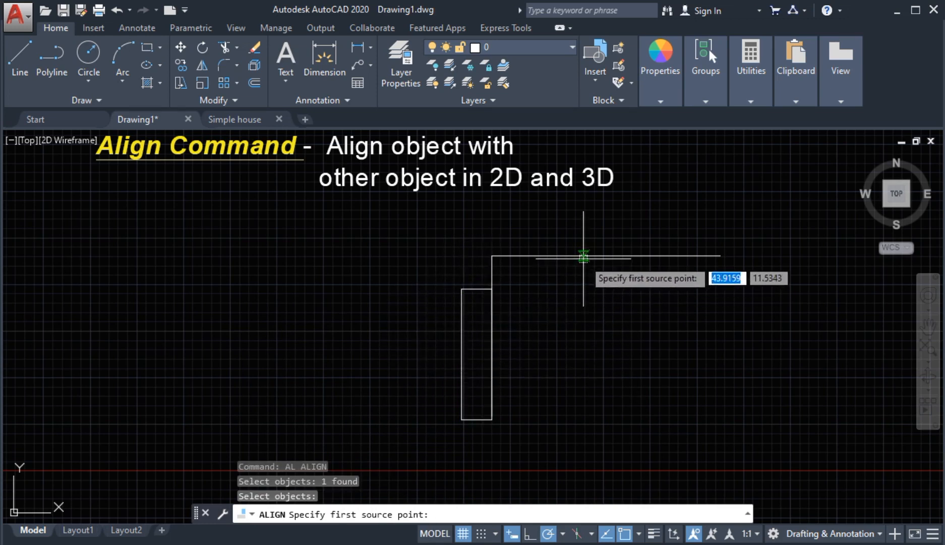
left_click(492, 288)
left_click(660, 256)
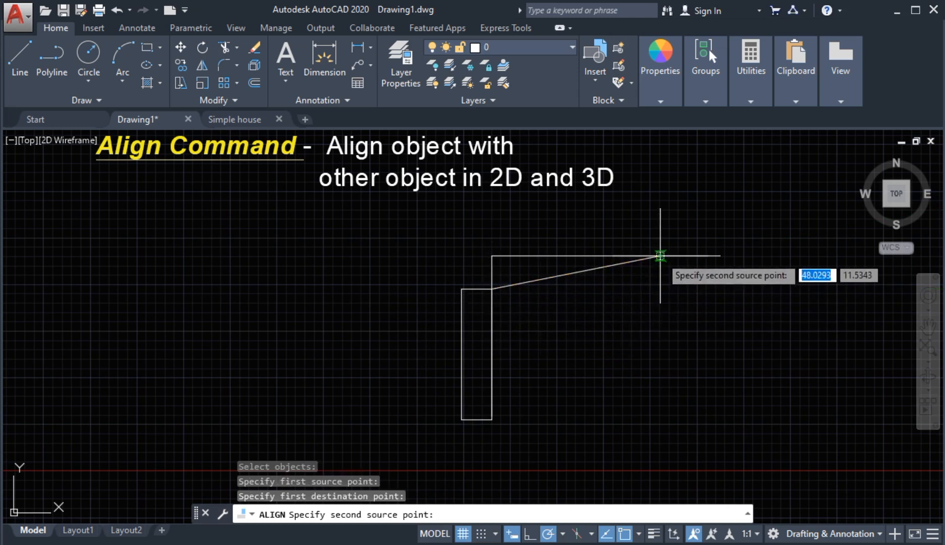
left_click(462, 288)
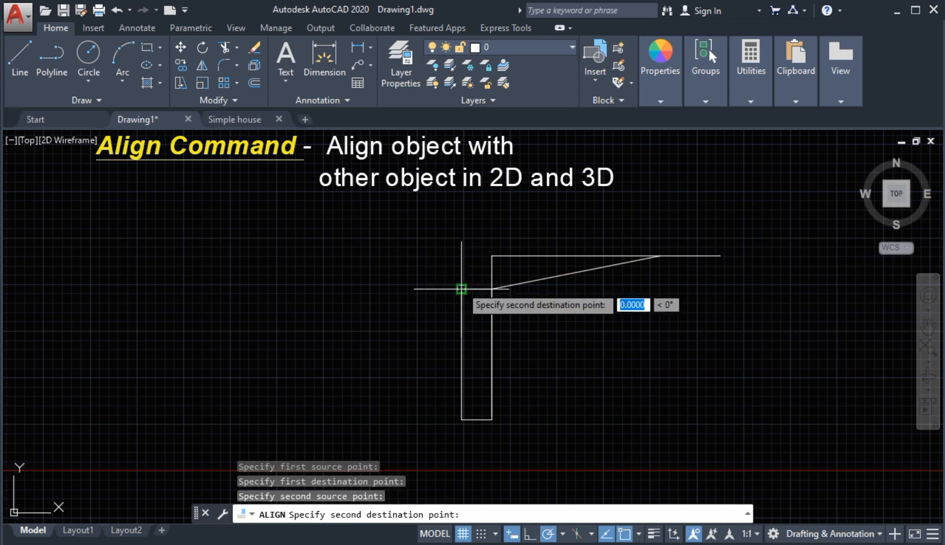
left_click(587, 255)
key("Return")
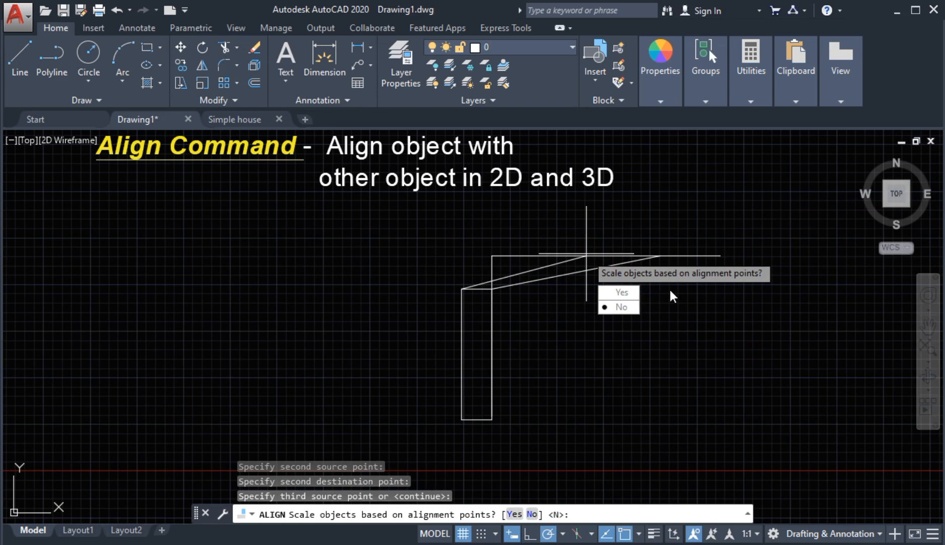
left_click(626, 305)
middle_click_drag(561, 311, 551, 312)
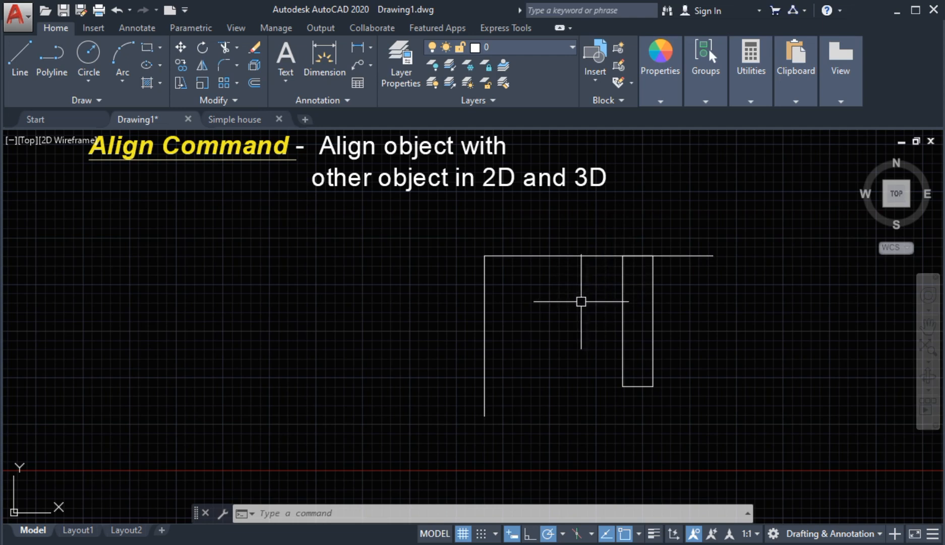
- Align and scale the rectangle to the vertical line, matching its lower-left corner to the line's lower end and its upper-left corner to the upper end
middle_click_drag(581, 301, 581, 295)
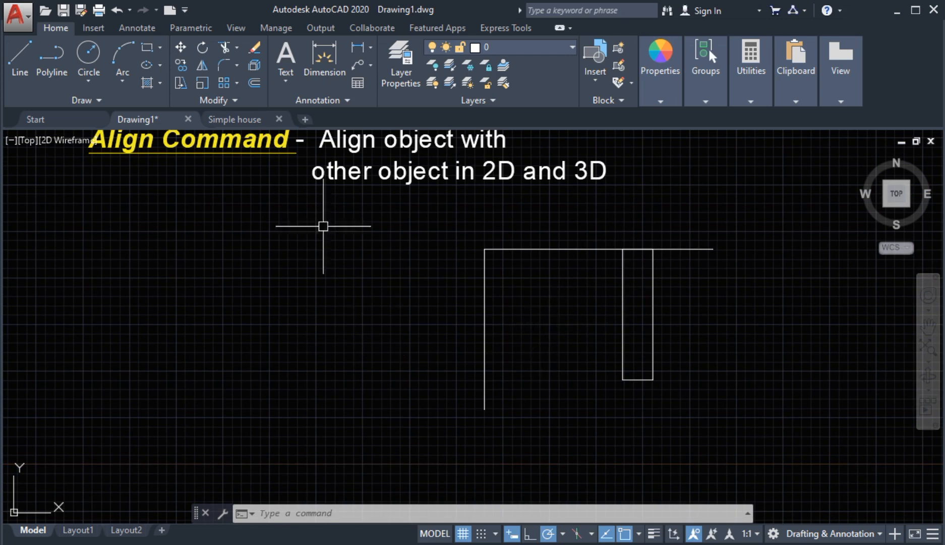
left_click(236, 100)
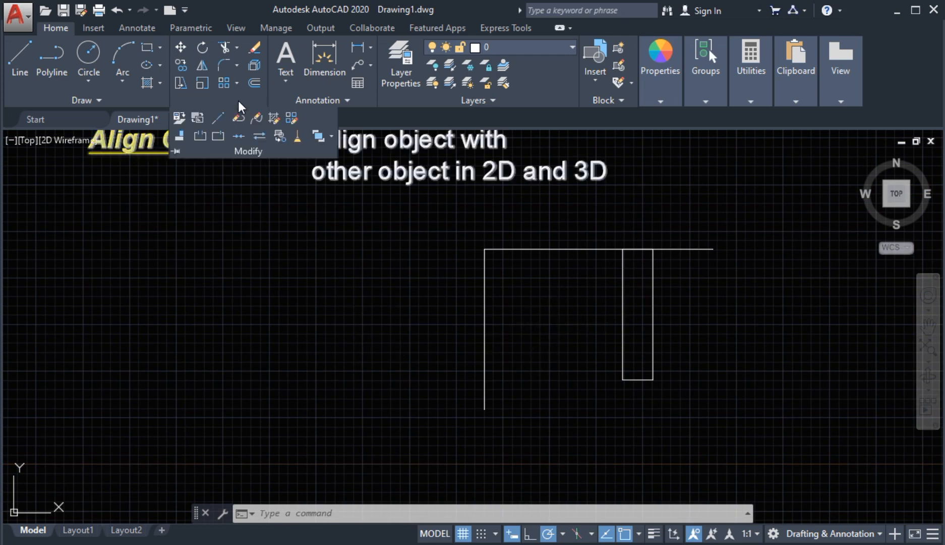
left_click(180, 136)
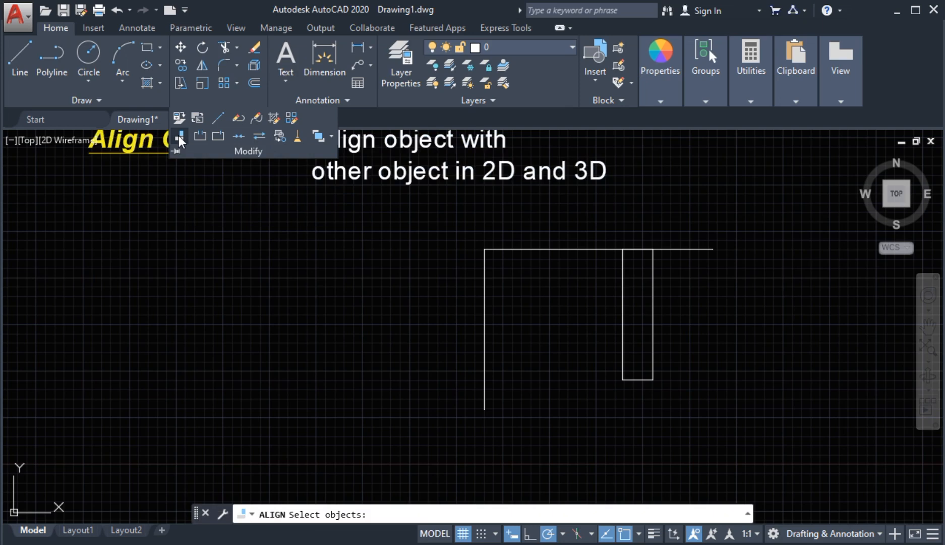
left_click(624, 320)
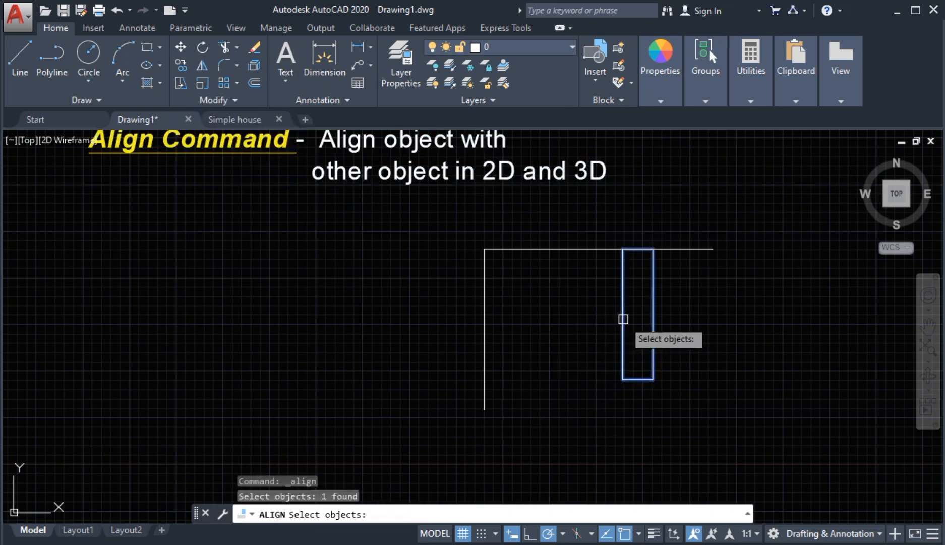
key("Return")
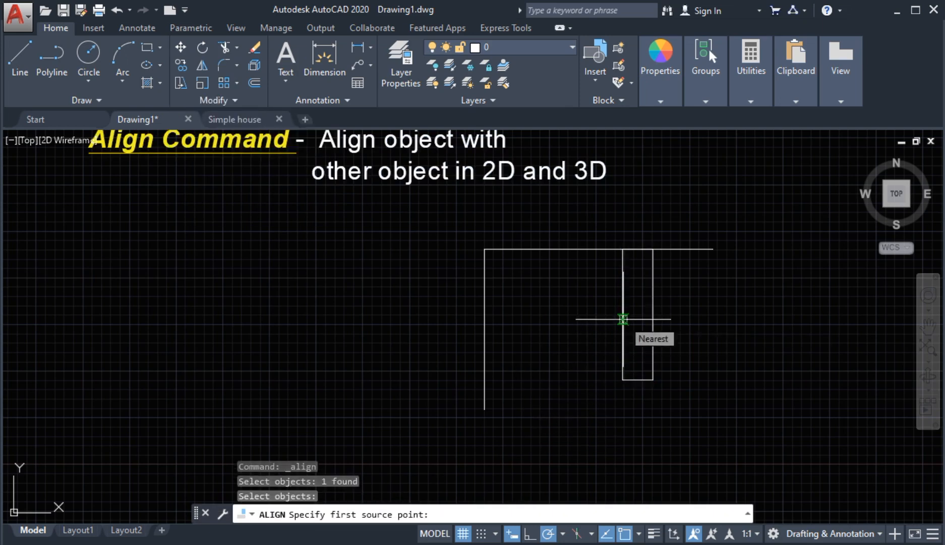
left_click(623, 380)
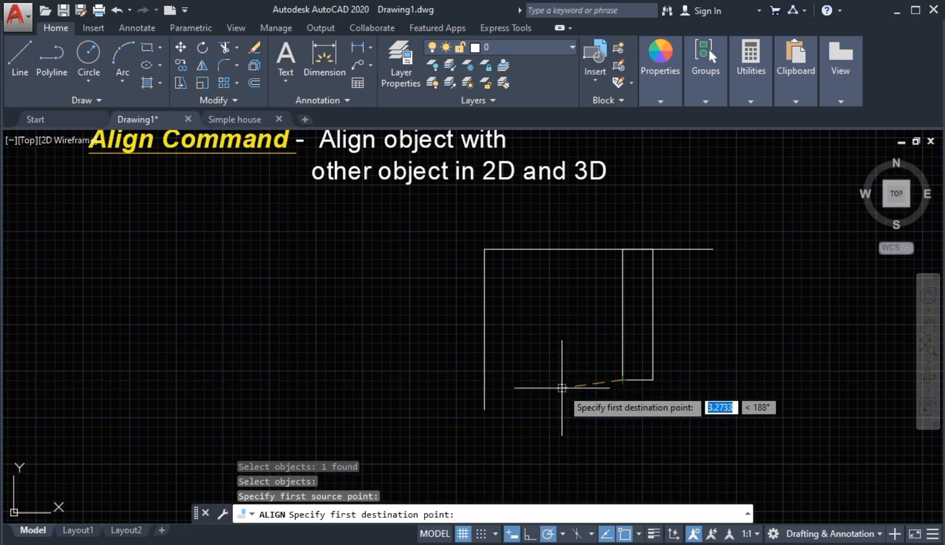
left_click(485, 409)
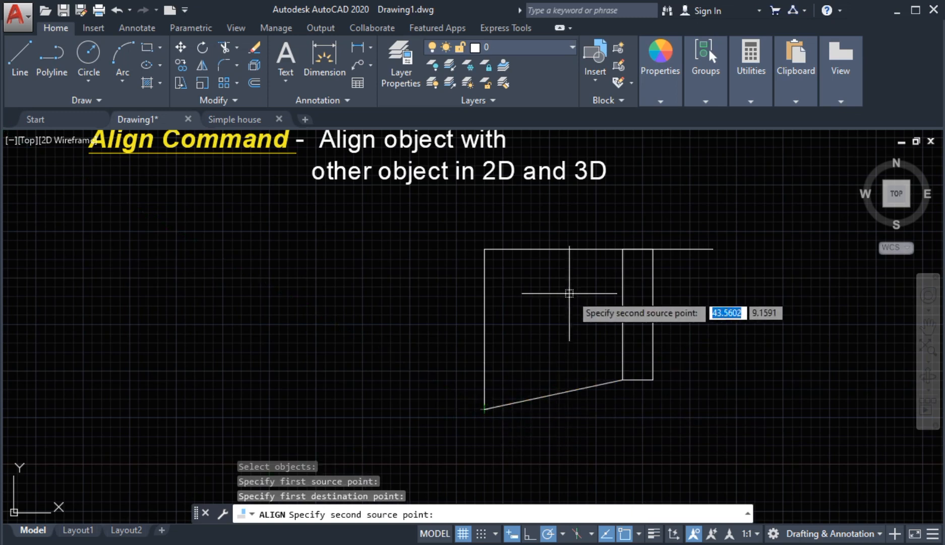
left_click(622, 250)
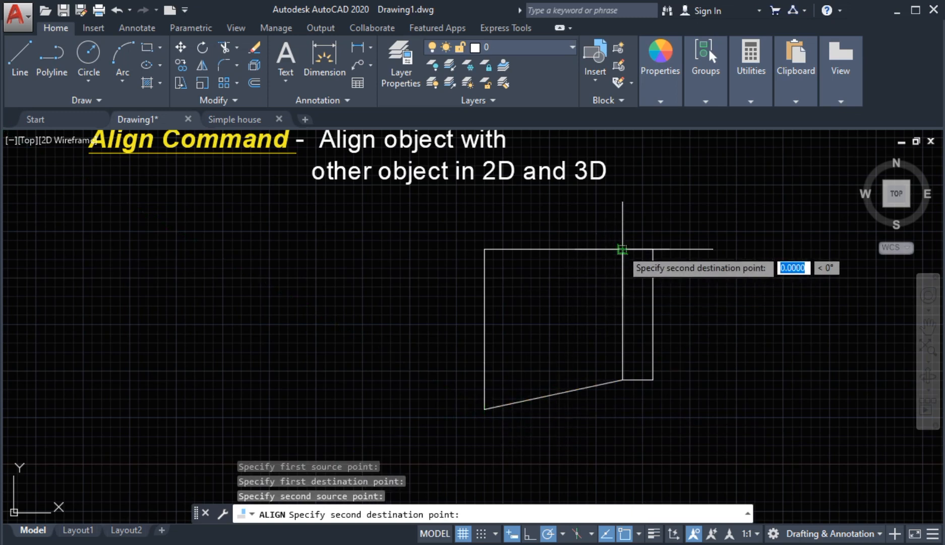
left_click(485, 248)
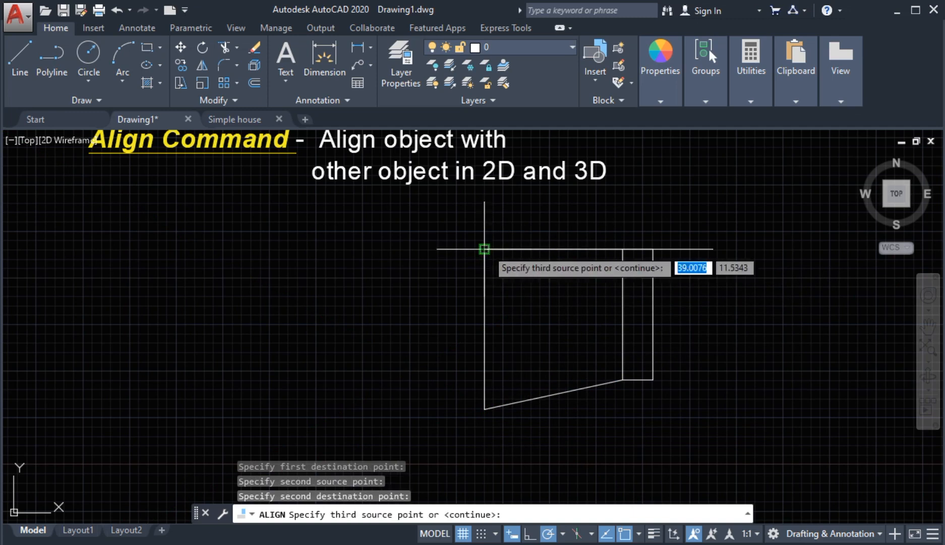
key("Return")
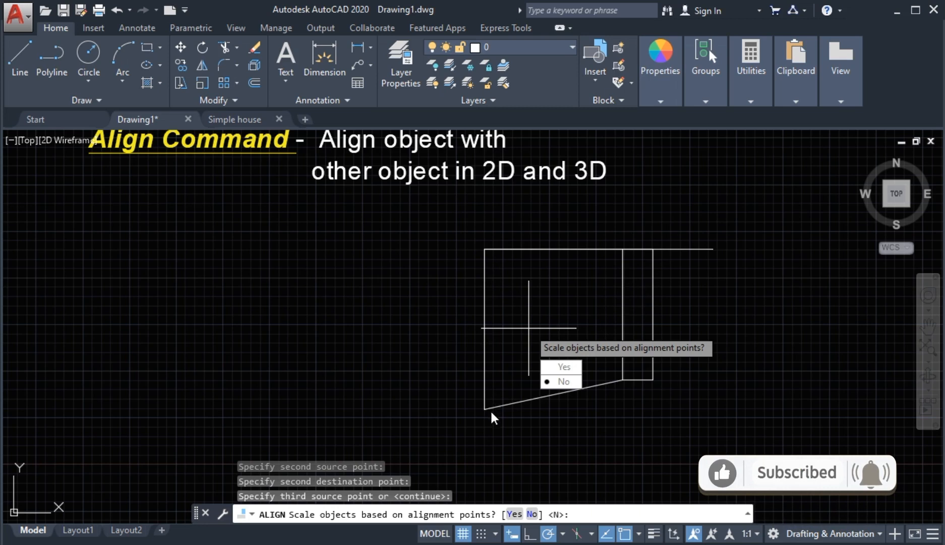
left_click(562, 367)
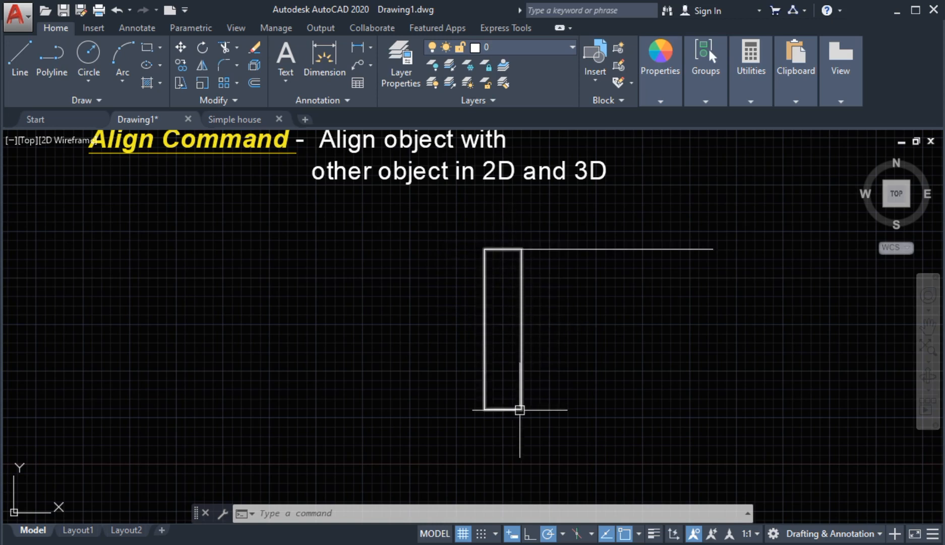
- Align and scale the rectangle to the horizontal line, matching its top-right corner to a point just left of the middle and its bottom-right corner farther right
middle_click_drag(496, 362, 436, 379)
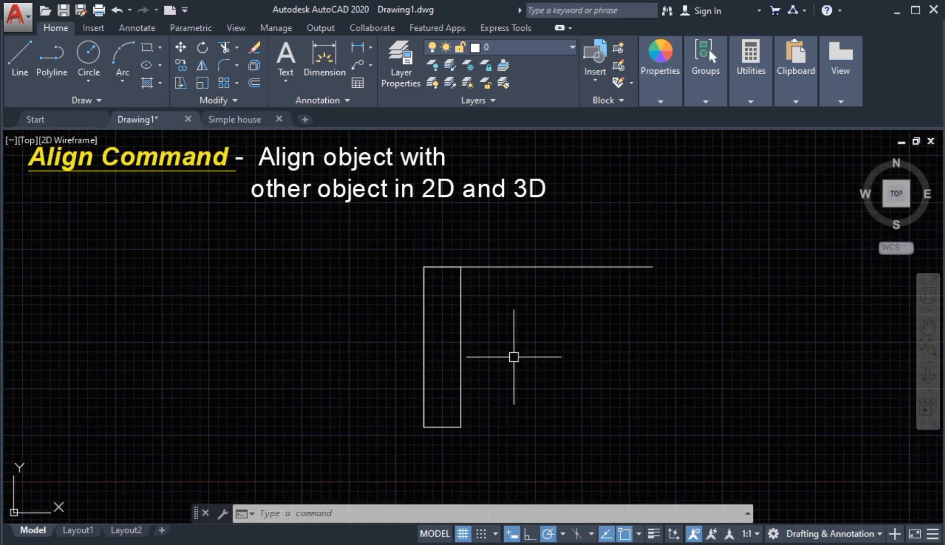
left_click(233, 98)
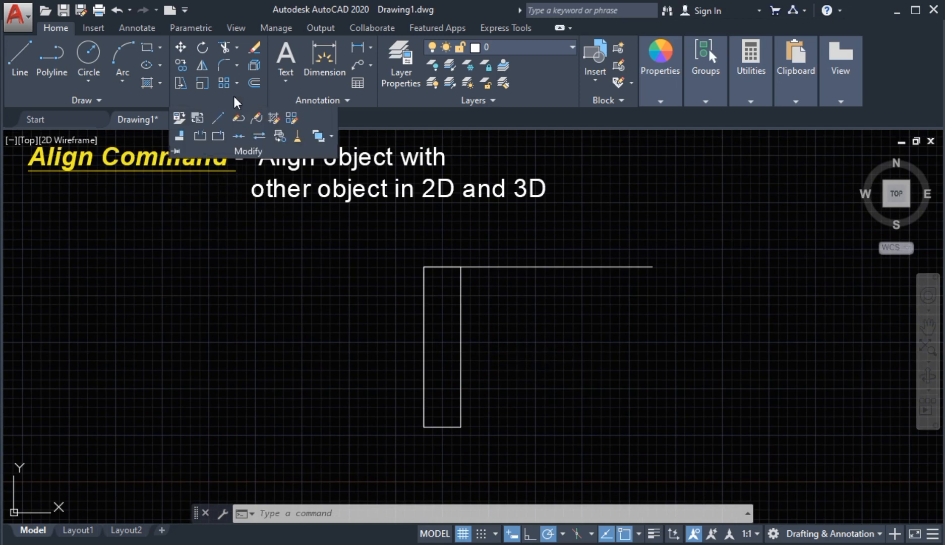
left_click(179, 136)
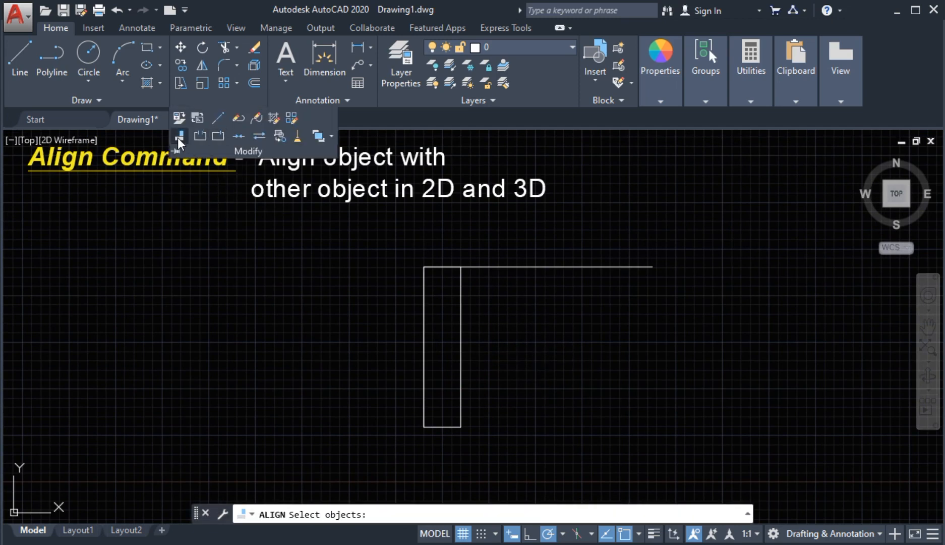
left_click(462, 361)
key("Return")
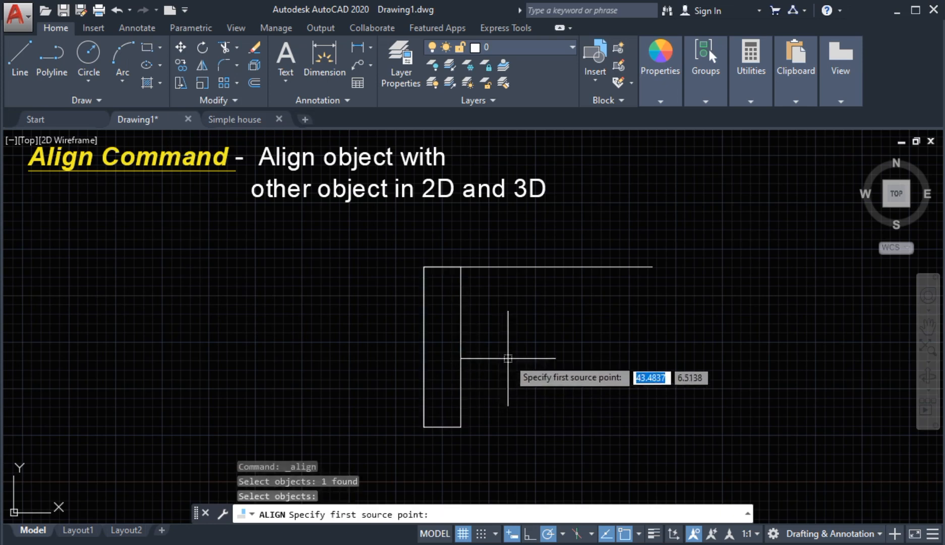
left_click(461, 266)
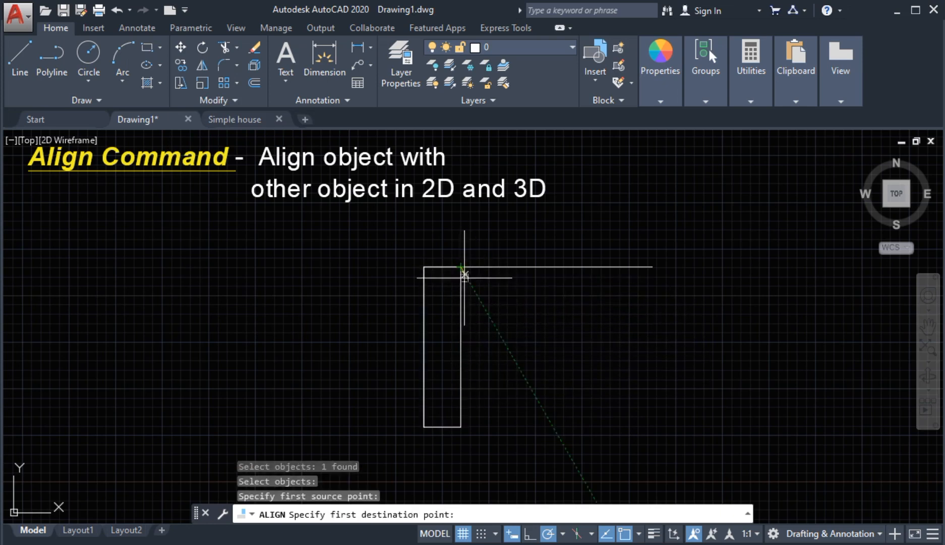
left_click(524, 267)
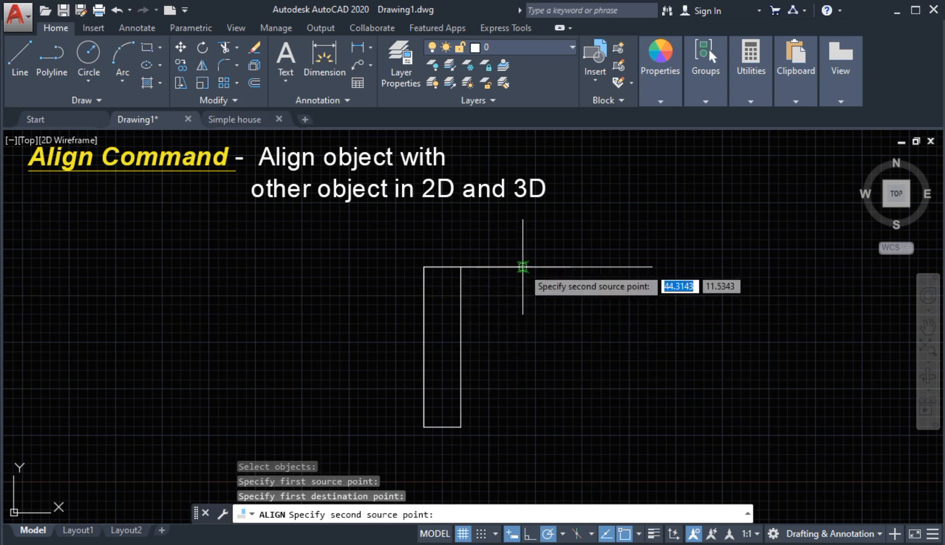
left_click(461, 428)
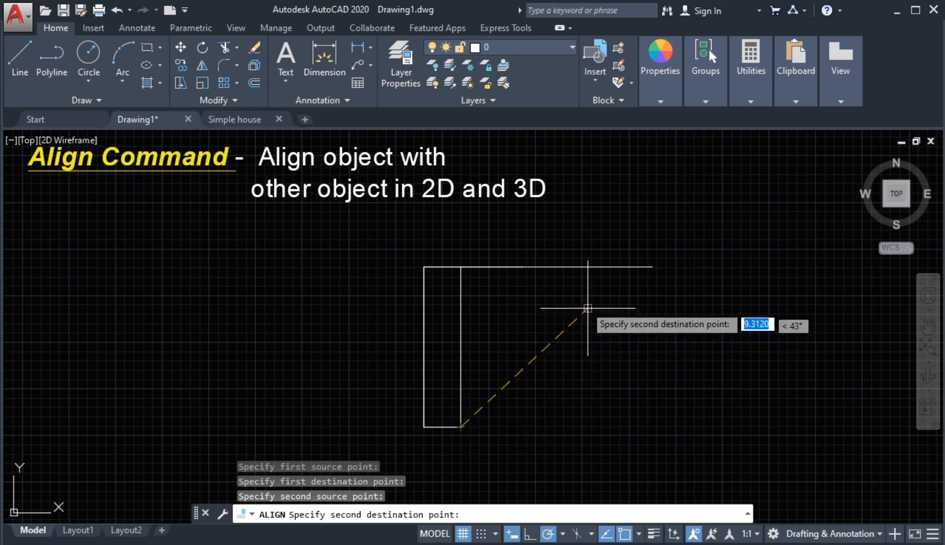
left_click(571, 267)
key("Return")
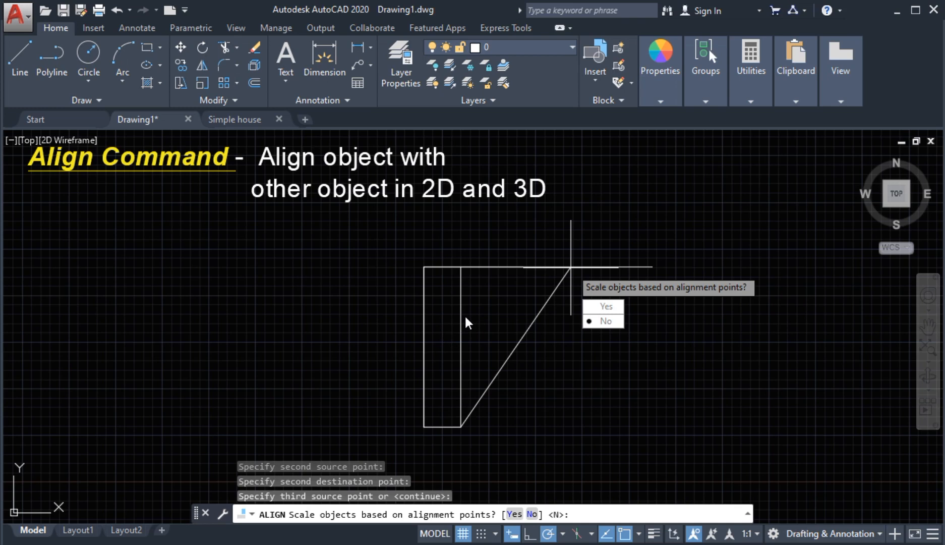
left_click(610, 306)
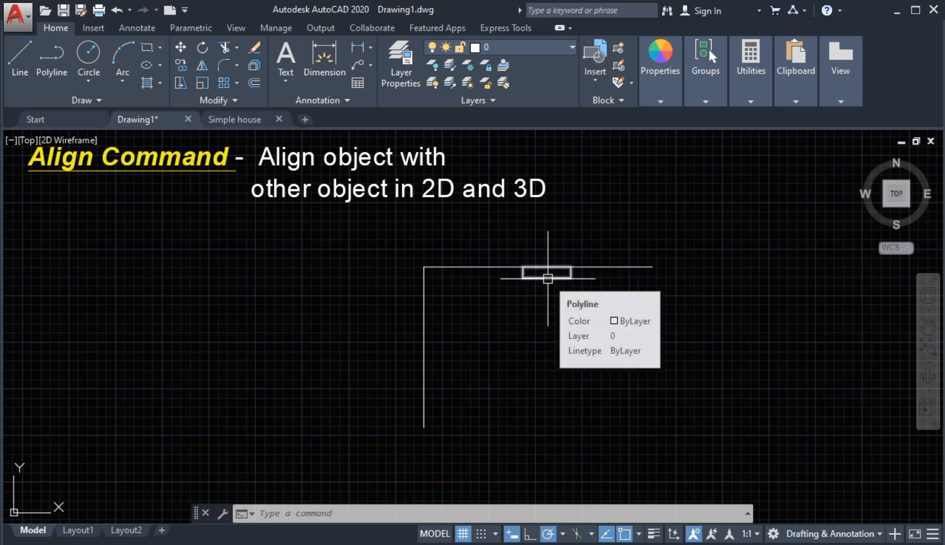
- Switch to the isometric home view and draw a tall solid box in front of the two joined lines, over the title text
middle_click_drag(548, 291, 536, 291)
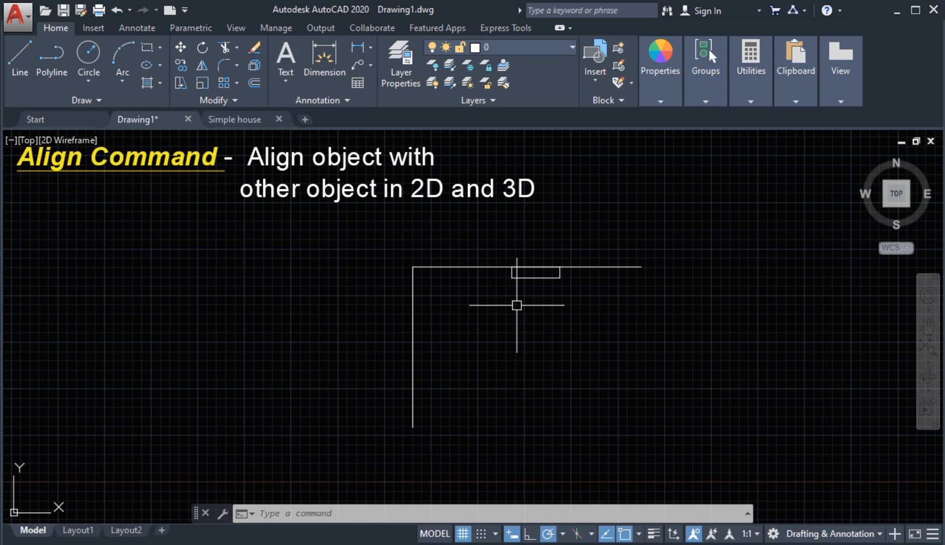
middle_click_drag(518, 304, 540, 293)
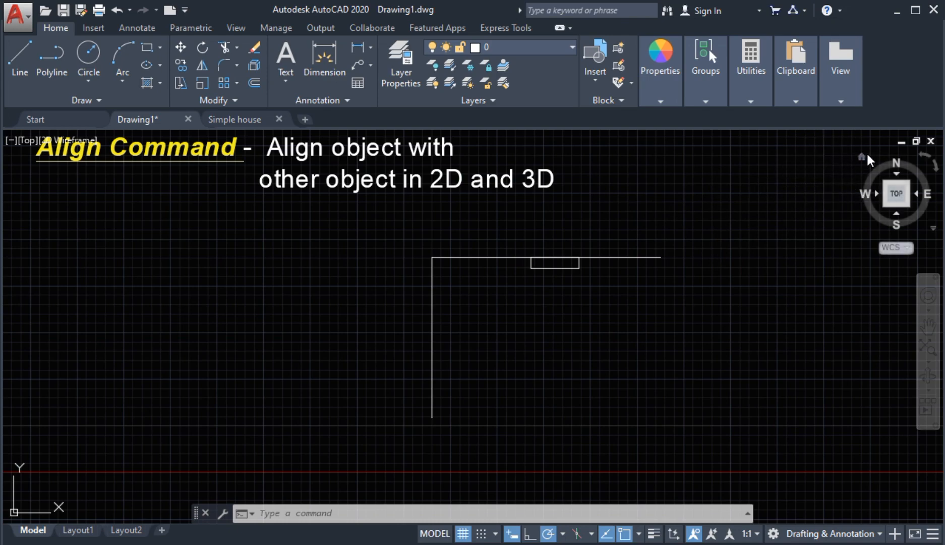
left_click(862, 157)
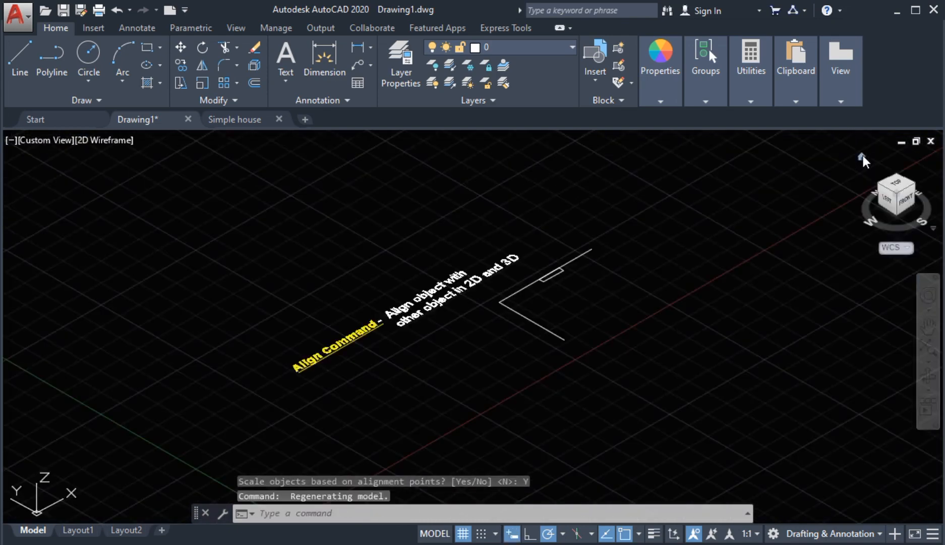
scroll(551, 290, "up", 3)
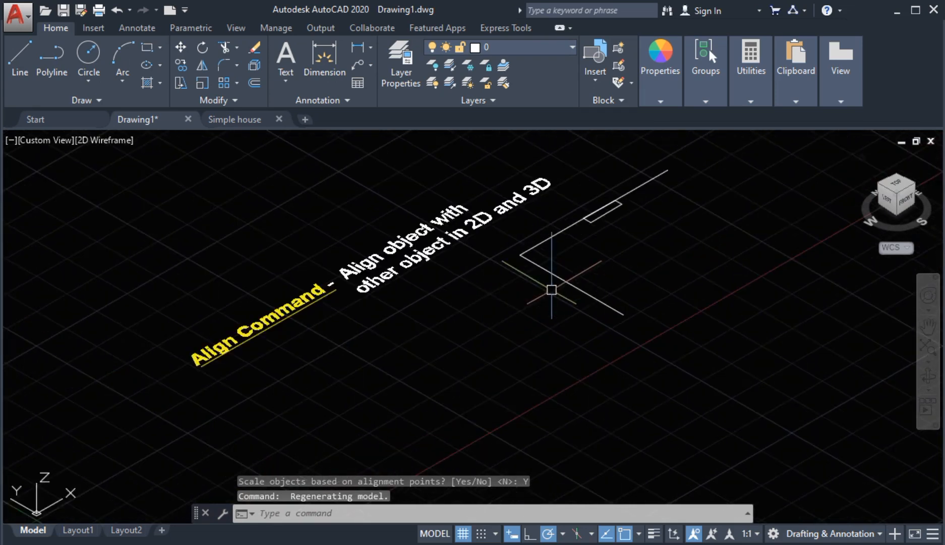
mouse_move(551, 289)
middle_mouse_down()
mouse_move(548, 277)
mouse_move(543, 293)
middle_mouse_up()
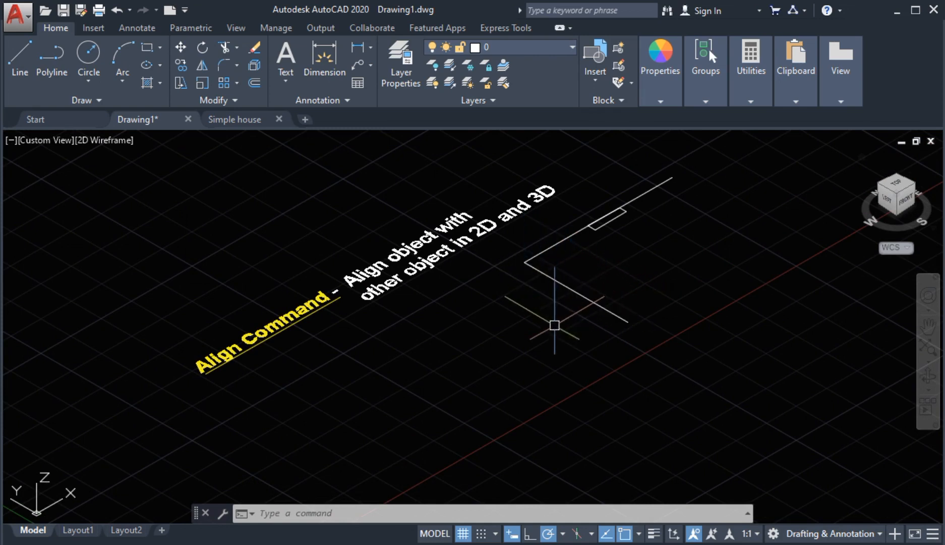
middle_click_drag(547, 327, 557, 318)
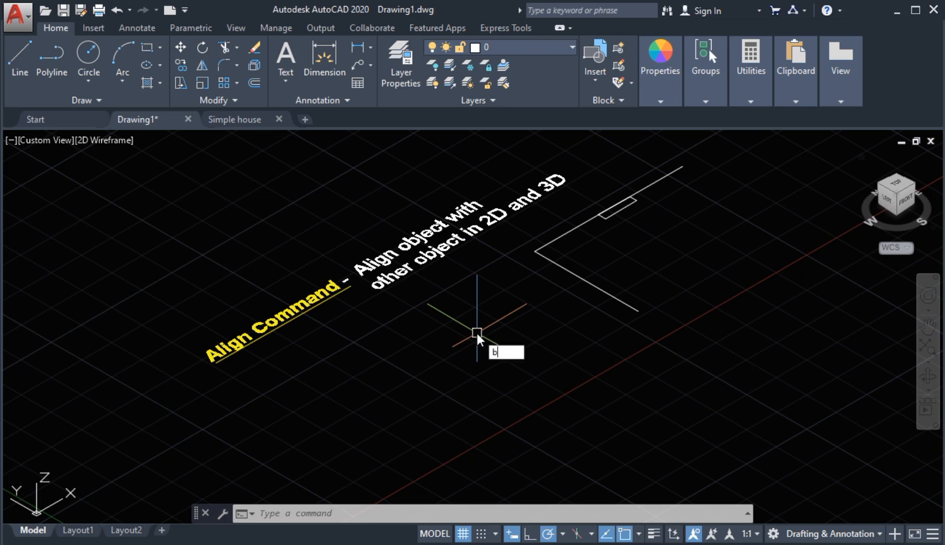
type("x")
key("Return")
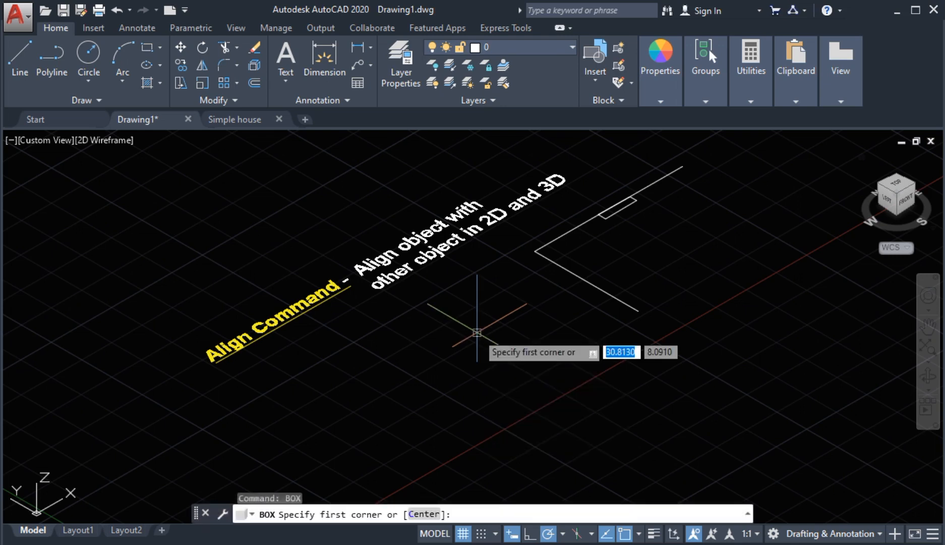
left_click(433, 334)
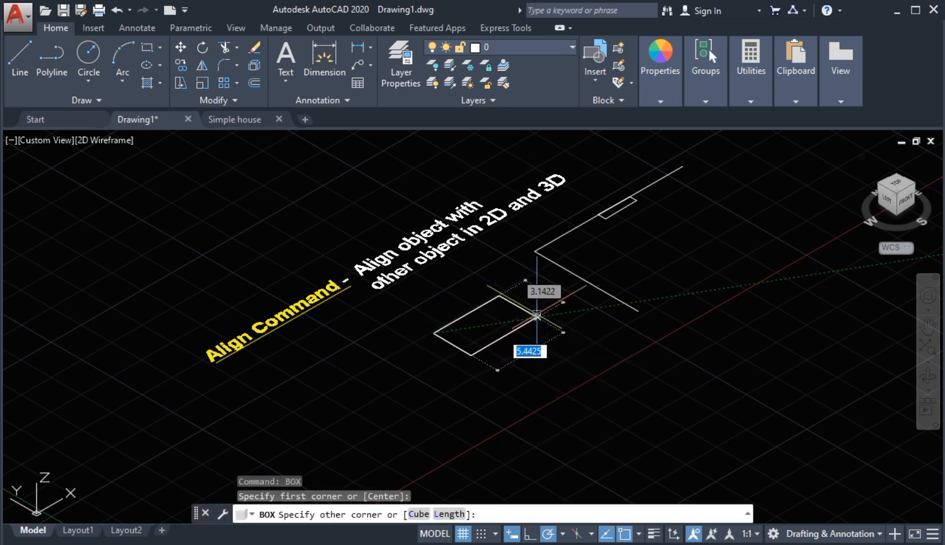
left_click(391, 401)
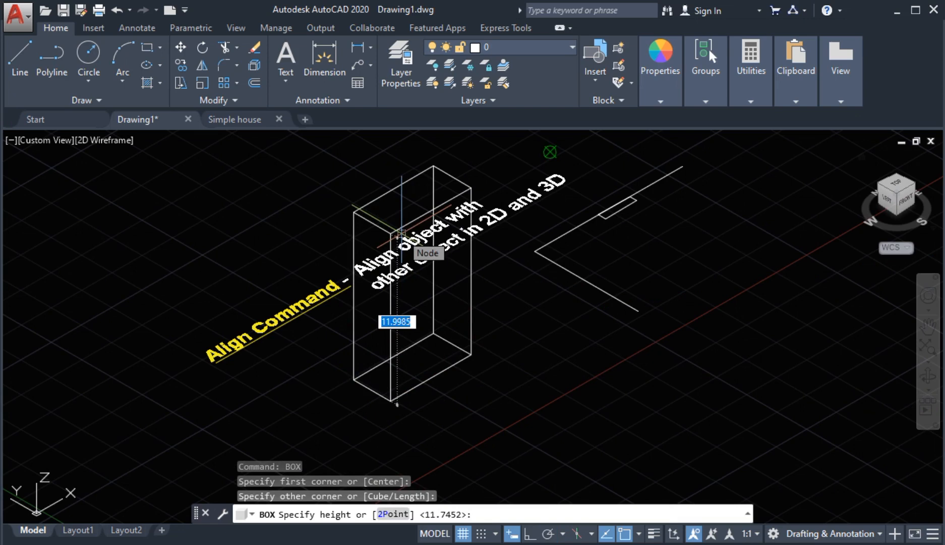
left_click(401, 242)
- Set the current visual style to Realistic
type("vs")
key("Return")
type("r")
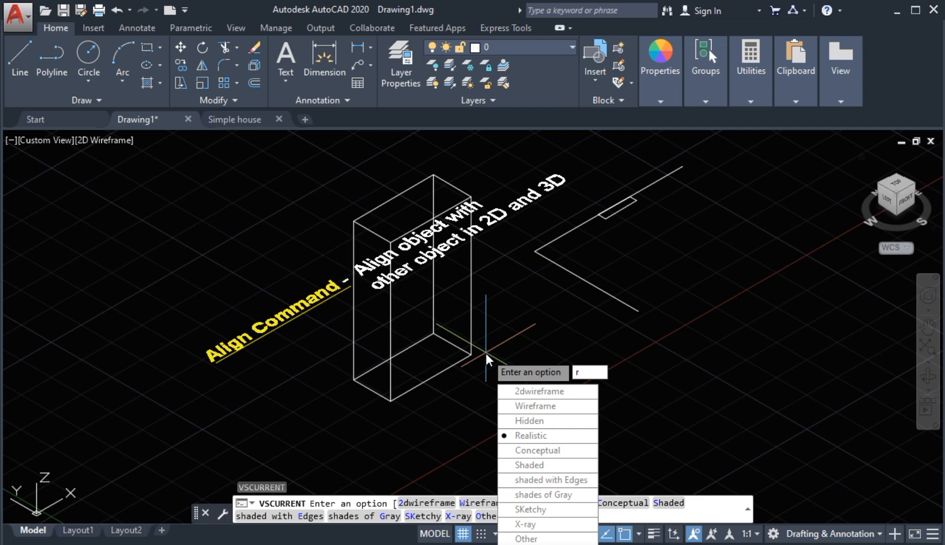
key("Return")
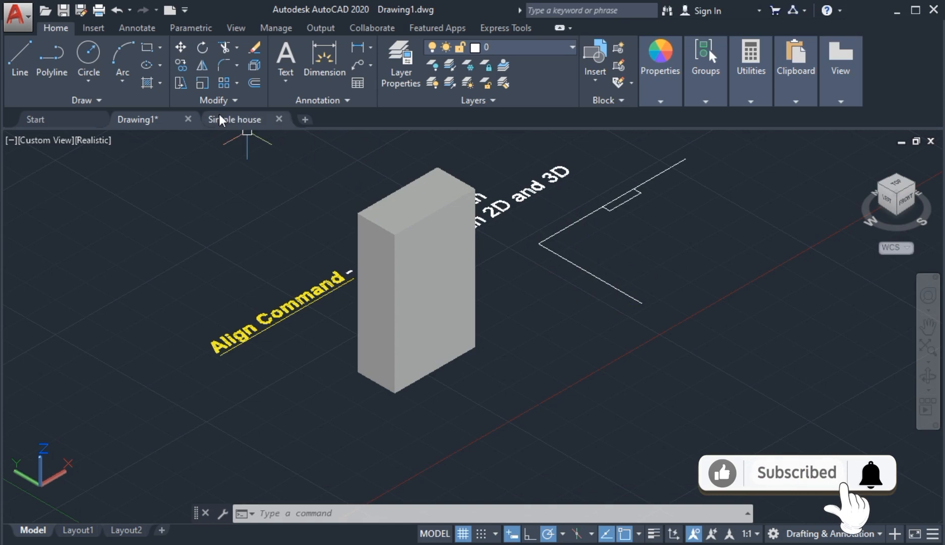
- Align the box to the line without the rectangle, unscaled, matching its long bottom edge's far and near corners to points near the lines' joint and free end
left_click(214, 98)
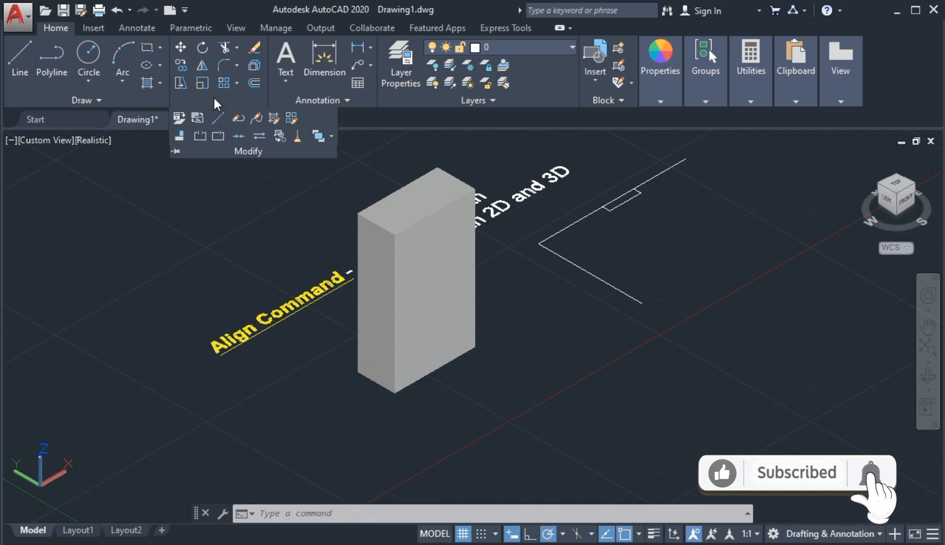
left_click(182, 139)
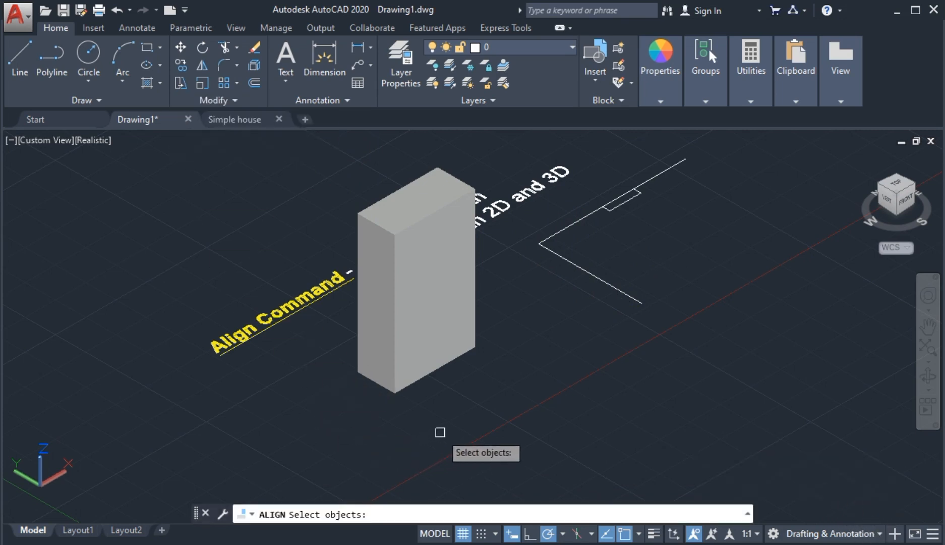
left_click(426, 375)
key("Return")
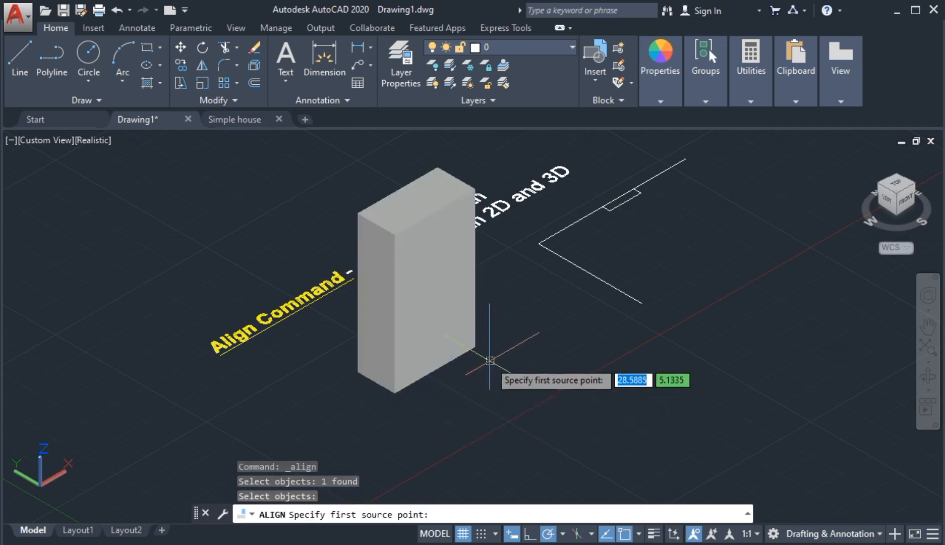
left_click(475, 348)
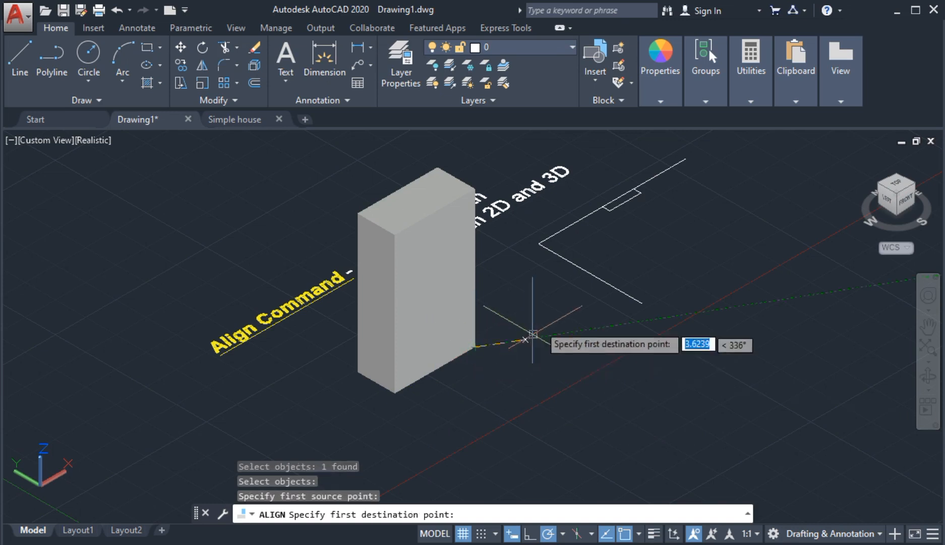
left_click(569, 260)
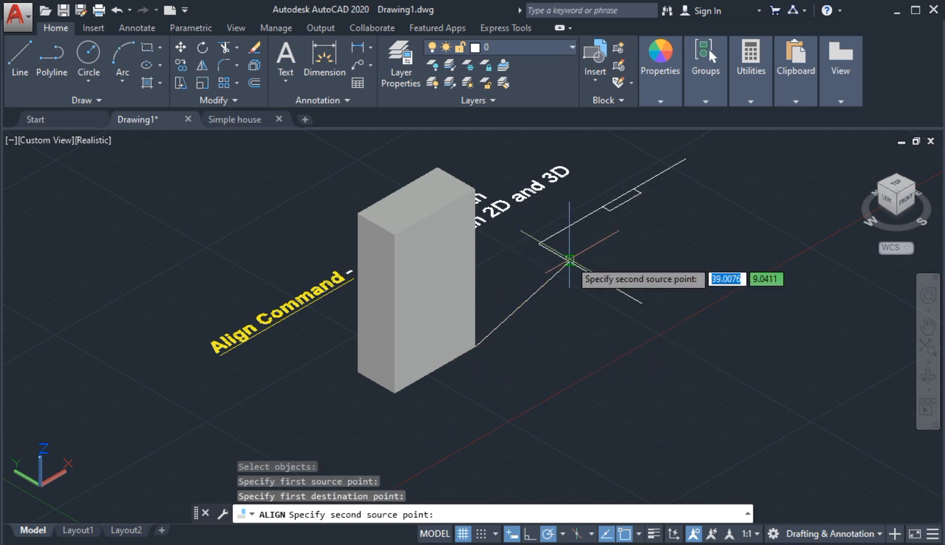
left_click(395, 392)
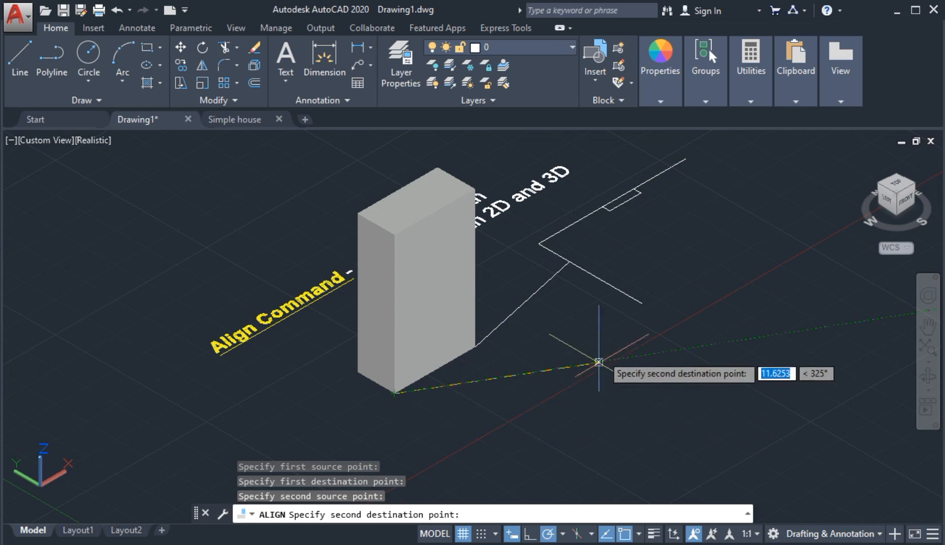
left_click(630, 298)
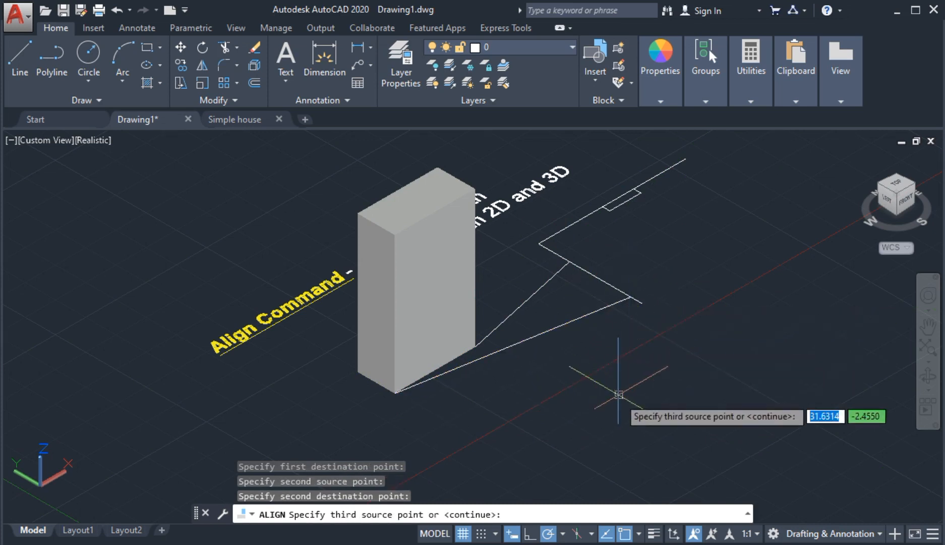
key("Return")
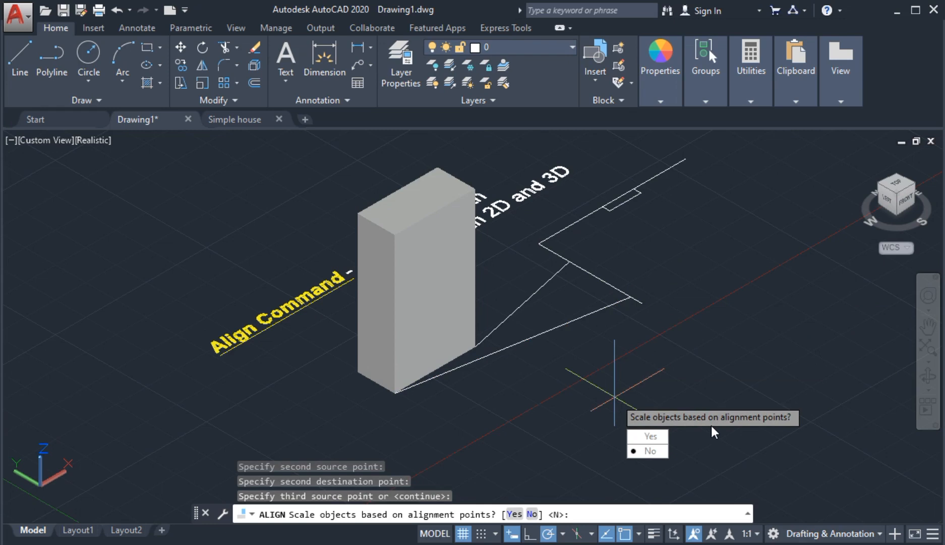
left_click(656, 449)
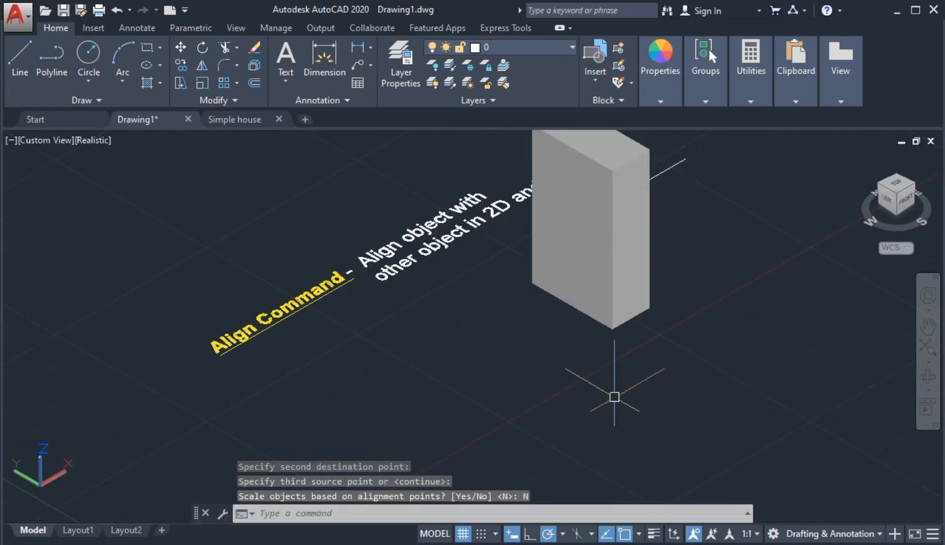
- Align and scale the box to the small rectangle, matching the ends of its long bottom edge on the line to the rectangle's two outer corners
middle_click_drag(618, 374, 499, 398)
middle_click_drag(497, 315, 564, 387, "shift")
left_click(235, 100)
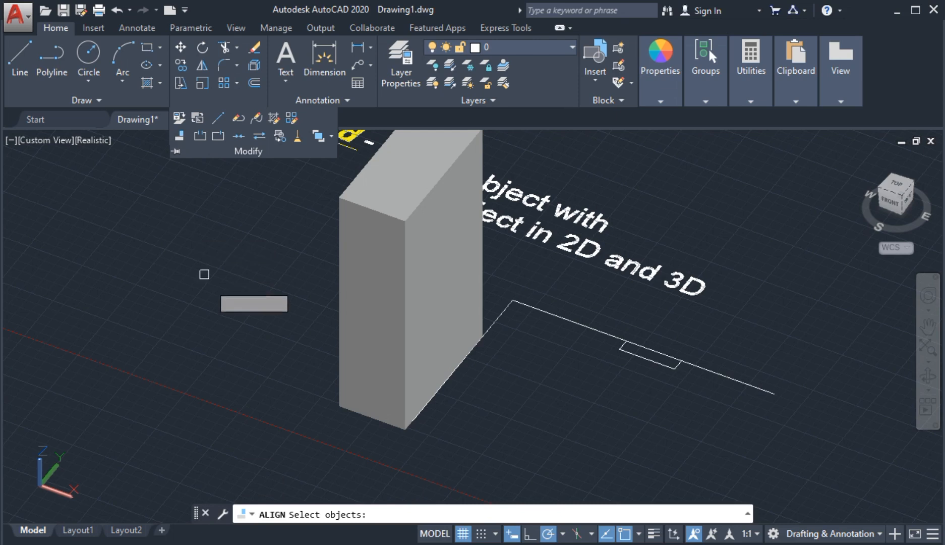
left_click(373, 414)
key("Return")
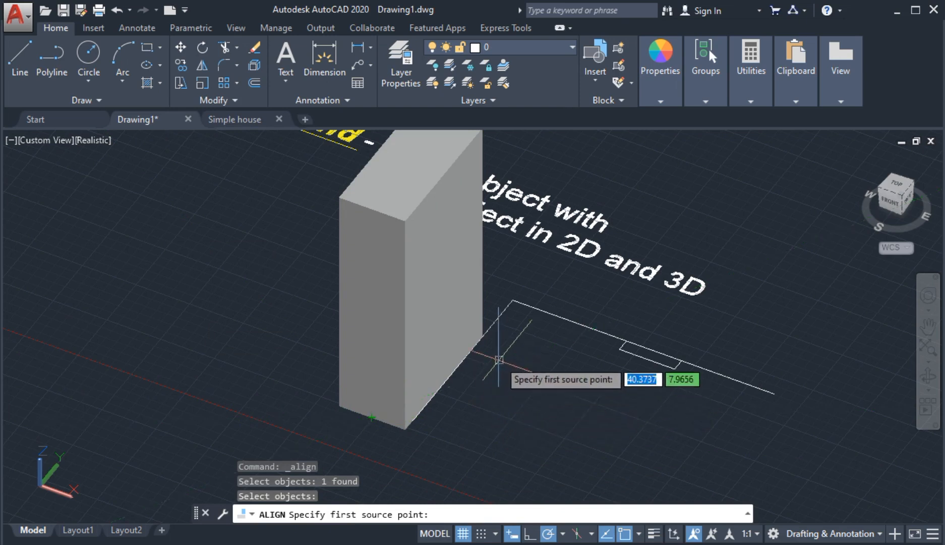
left_click(484, 336)
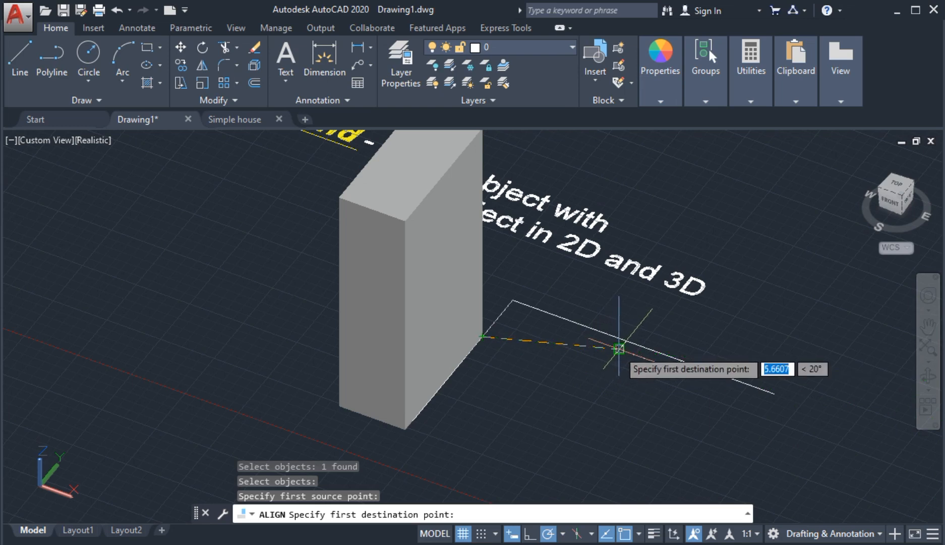
left_click(619, 348)
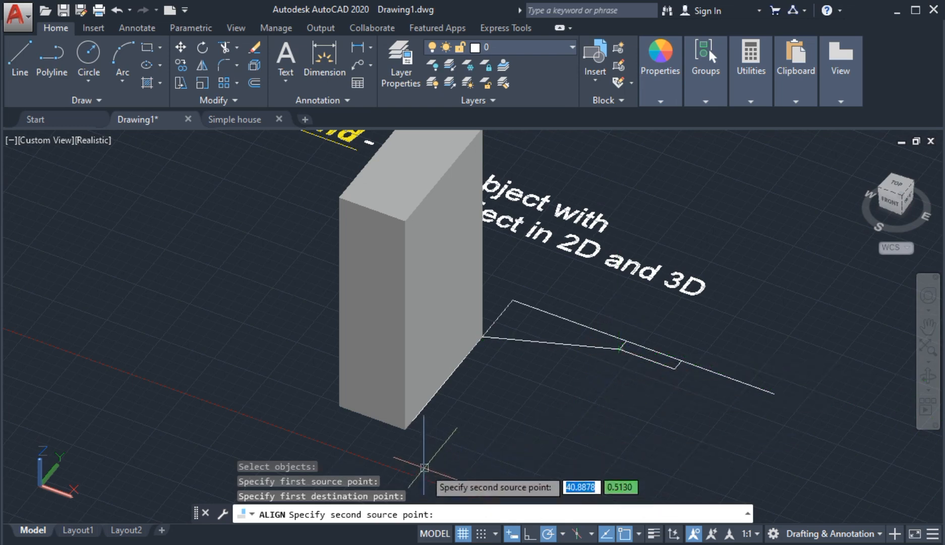
left_click(405, 429)
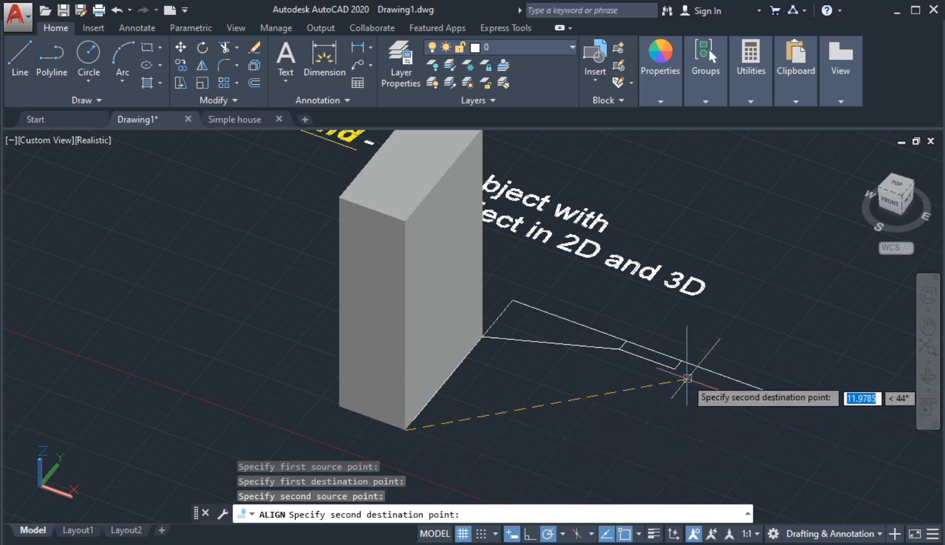
left_click(675, 368)
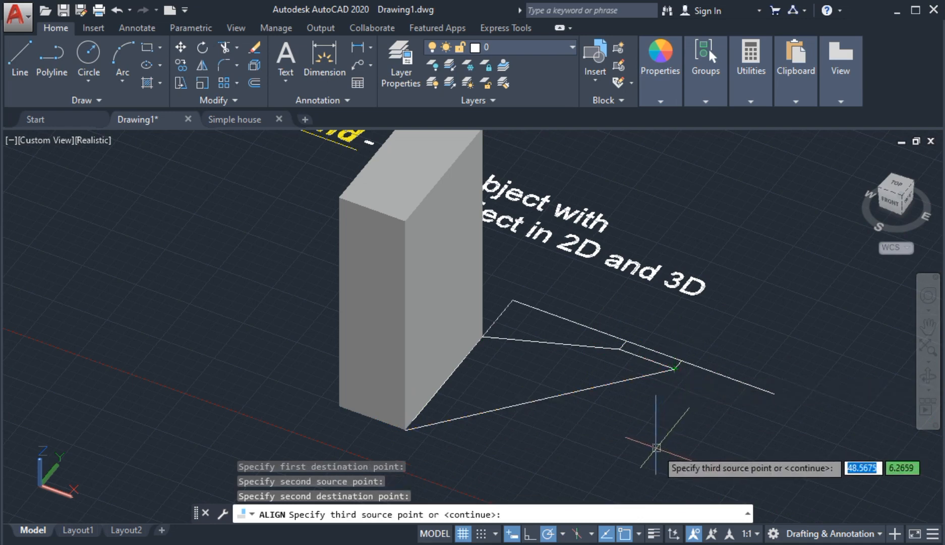
key("Return")
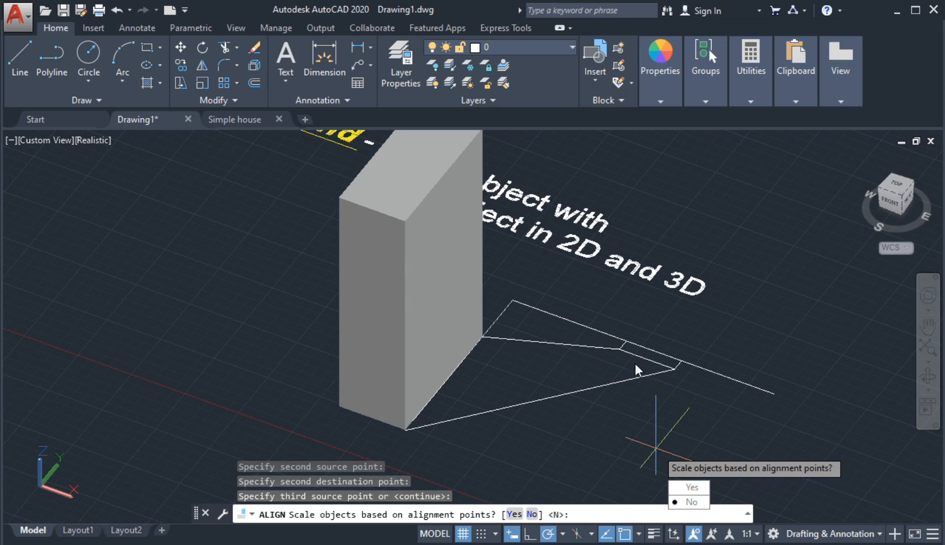
left_click(692, 487)
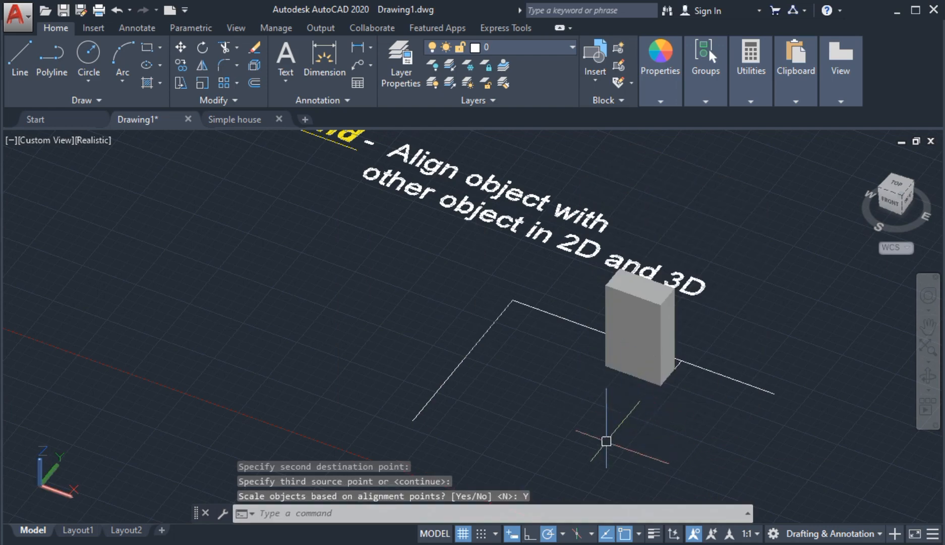
- Examine the scaled box on the small rectangle from several sides, including its position relative to the two joined lines
middle_click_drag(620, 427, 456, 411, "shift")
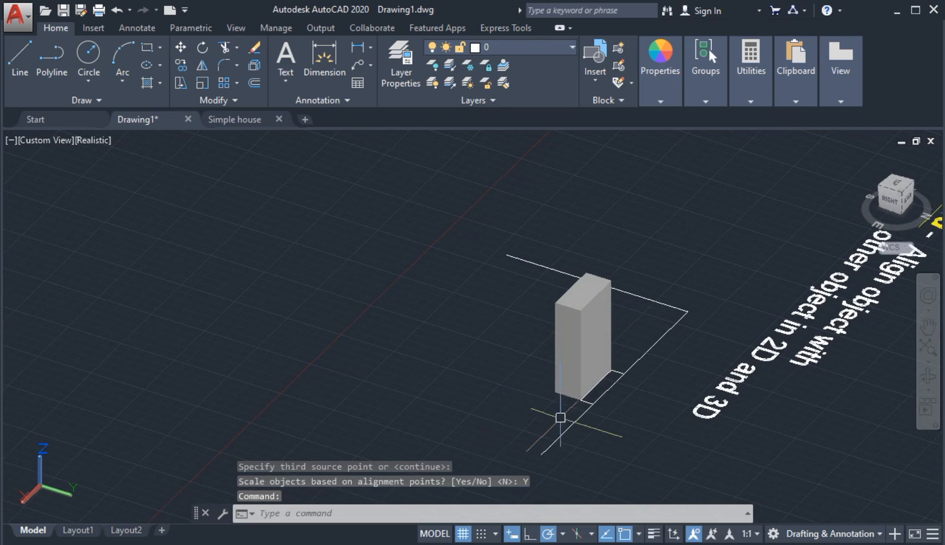
scroll(585, 417, "up", 3)
mouse_move(529, 403)
middle_mouse_down("shift")
mouse_move(481, 391)
mouse_move(544, 401)
mouse_move(498, 390)
mouse_move(563, 415)
mouse_move(703, 422)
mouse_move(561, 415)
mouse_move(661, 401)
mouse_move(667, 382)
mouse_move(519, 426)
mouse_move(451, 430)
mouse_move(523, 405)
middle_mouse_up("shift")
scroll(456, 410, "down", 2)
middle_click_drag(456, 435, 561, 415)
middle_click_drag(348, 385, 458, 328, "shift")
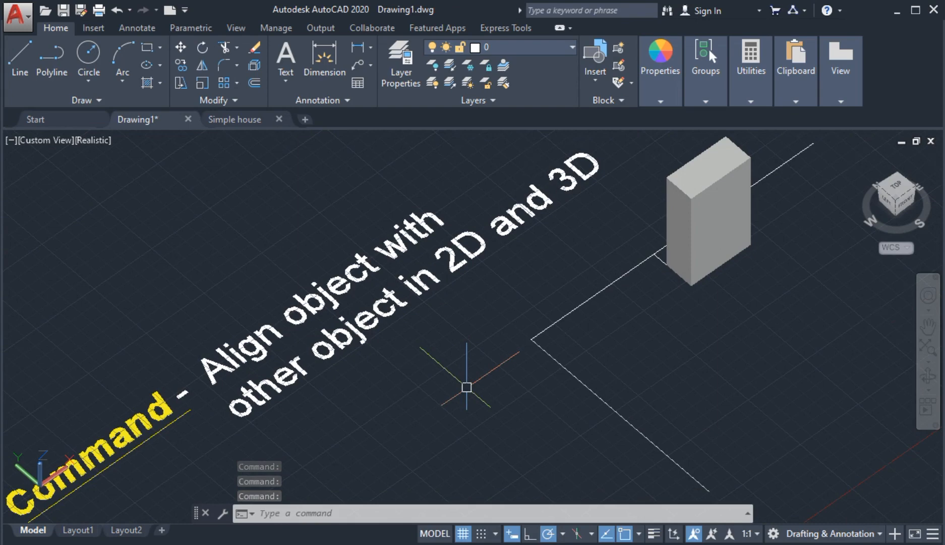
scroll(466, 387, "down", 2)
middle_click_drag(449, 424, 435, 391)
- Switch to the Simple house drawing and turn off the hatch layer
left_click(236, 121)
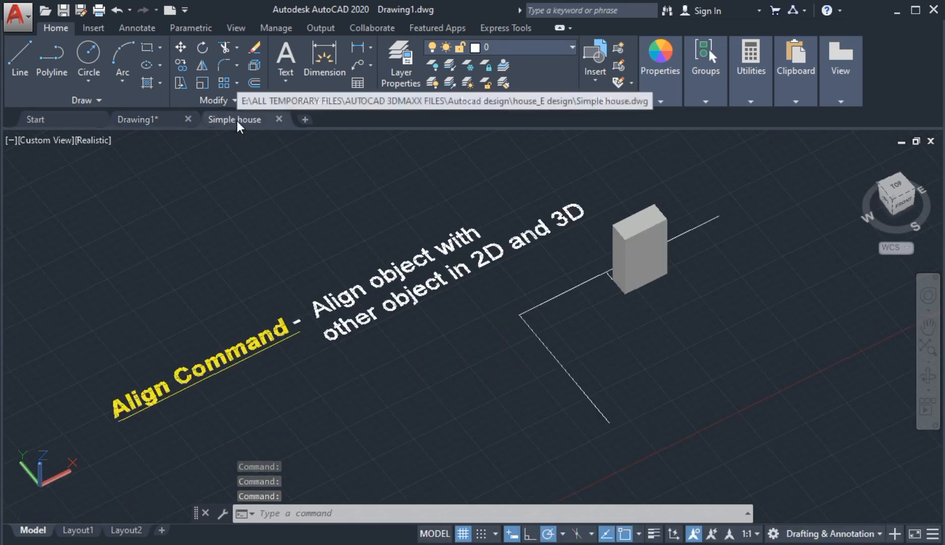
middle_click_drag(333, 248, 302, 325)
mouse_move(446, 289)
middle_mouse_down()
mouse_move(461, 359)
mouse_move(448, 308)
middle_mouse_up()
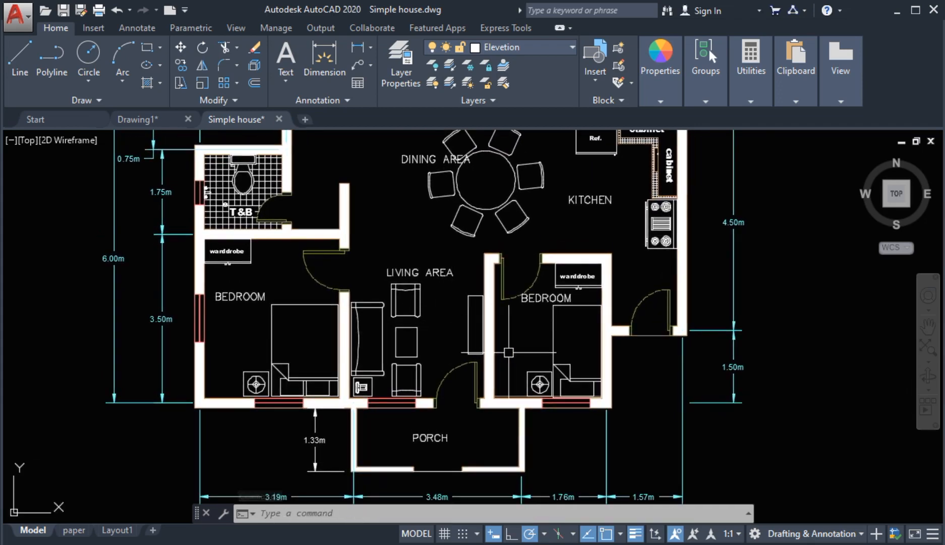
scroll(509, 352, "up", 2)
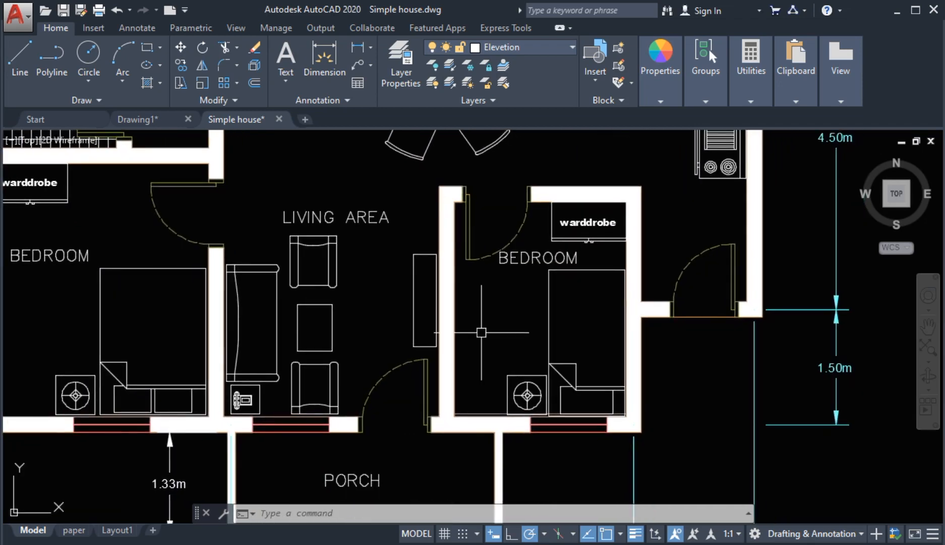
scroll(490, 330, "down", 2)
mouse_move(495, 319)
middle_mouse_down()
mouse_move(496, 380)
mouse_move(480, 394)
mouse_move(480, 326)
middle_mouse_up()
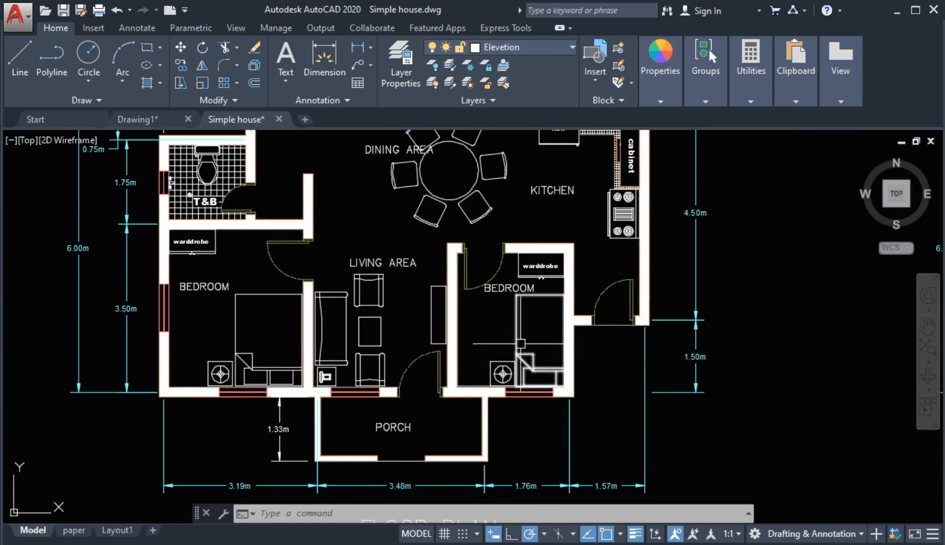
scroll(517, 345, "up", 4)
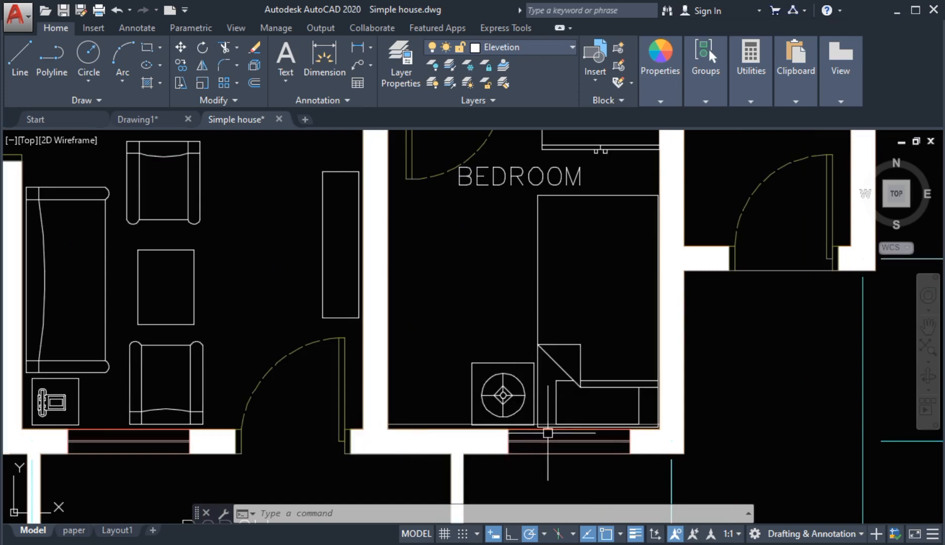
middle_click_drag(463, 313, 463, 321)
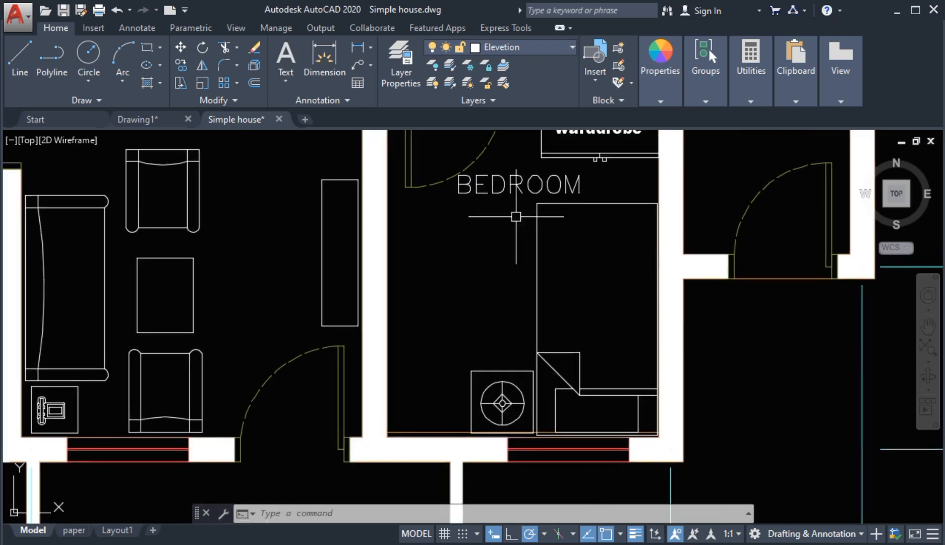
left_click(534, 45)
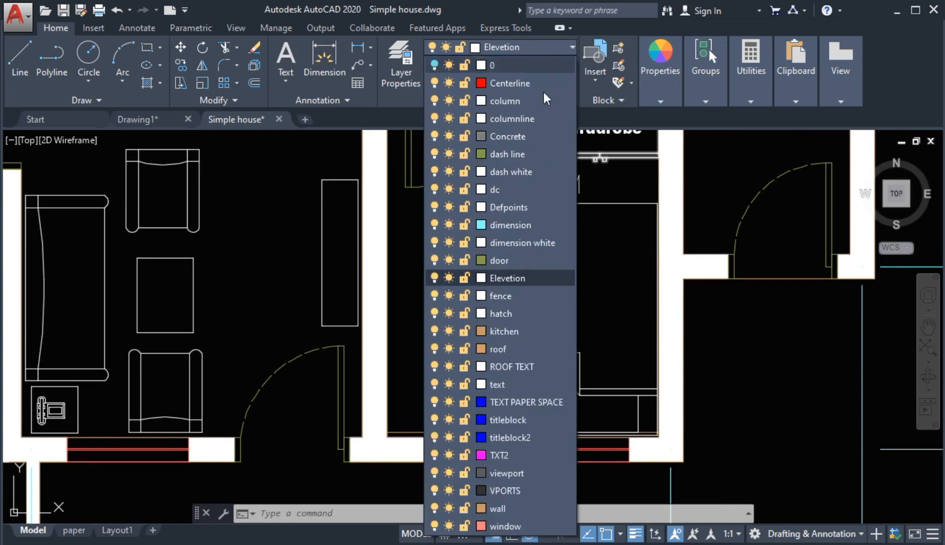
left_click(434, 313)
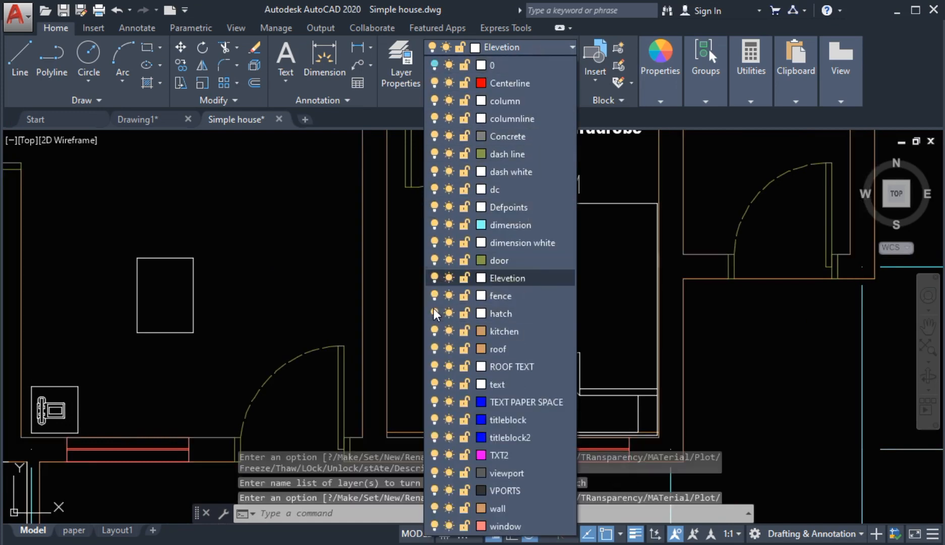
- Examine the single bed and the window wall in the bedroom beside the porch
mouse_move(516, 288)
middle_mouse_down()
mouse_move(500, 197)
mouse_move(502, 273)
middle_mouse_up()
scroll(488, 223, "down", 2)
middle_click_drag(483, 323, 479, 302)
scroll(479, 302, "up", 2)
middle_click_drag(476, 335, 472, 321)
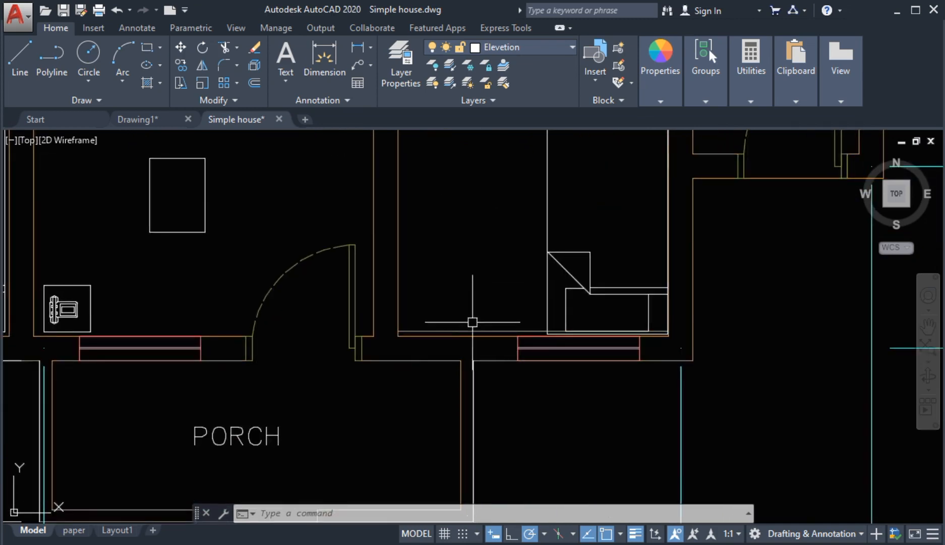
mouse_move(474, 333)
middle_mouse_down()
mouse_move(469, 299)
mouse_move(487, 302)
mouse_move(449, 348)
middle_mouse_up()
scroll(469, 300, "up", 2)
scroll(477, 282, "down", 2)
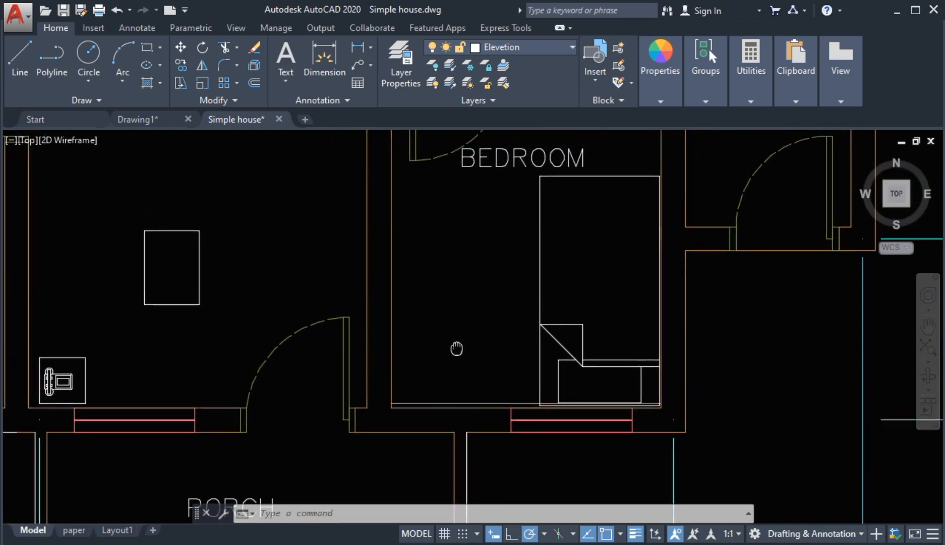
- Align the bed lengthwise to the line along the window wall, unscaled, matching its upper-left and lower-left corners to points near the line's left and right ends
left_click(237, 100)
left_click(182, 134)
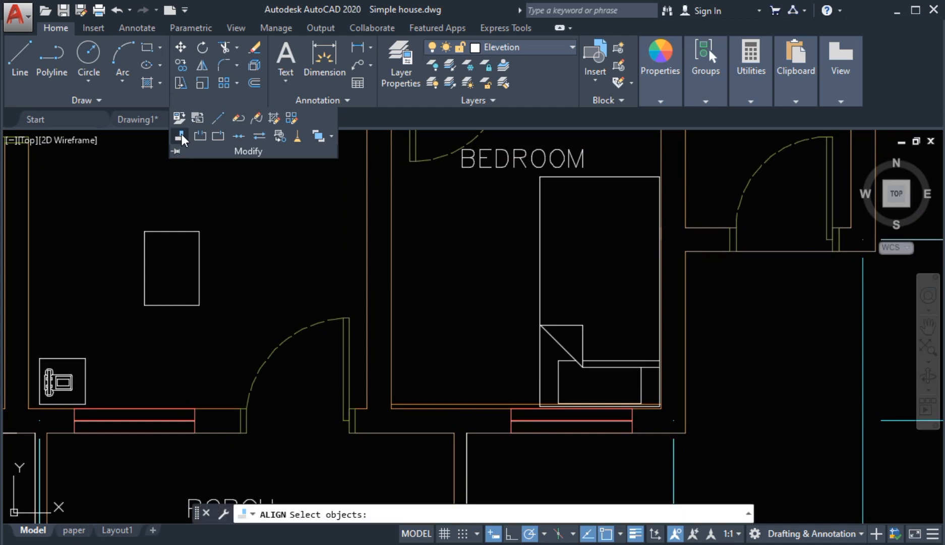
left_click(539, 252)
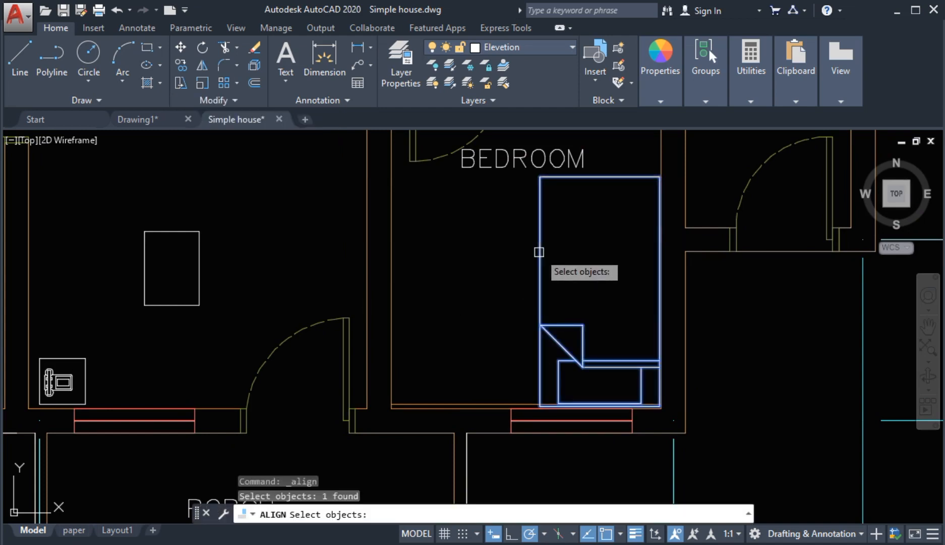
key("Return")
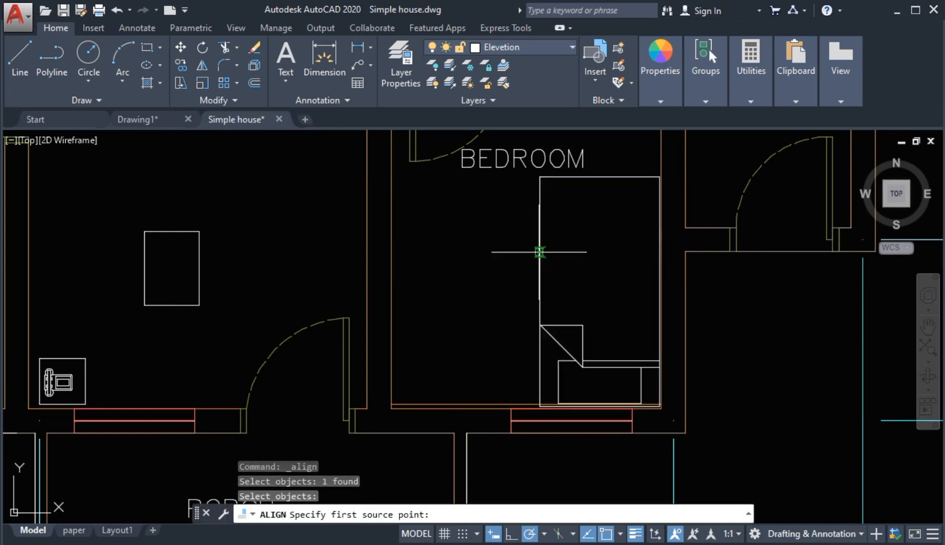
left_click(540, 177)
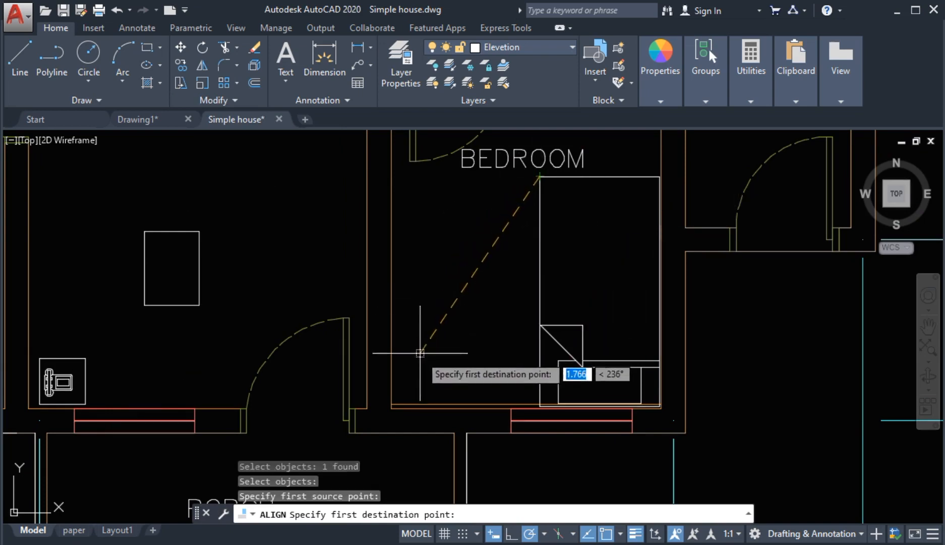
left_click(411, 404)
scroll(509, 386, "up", 2)
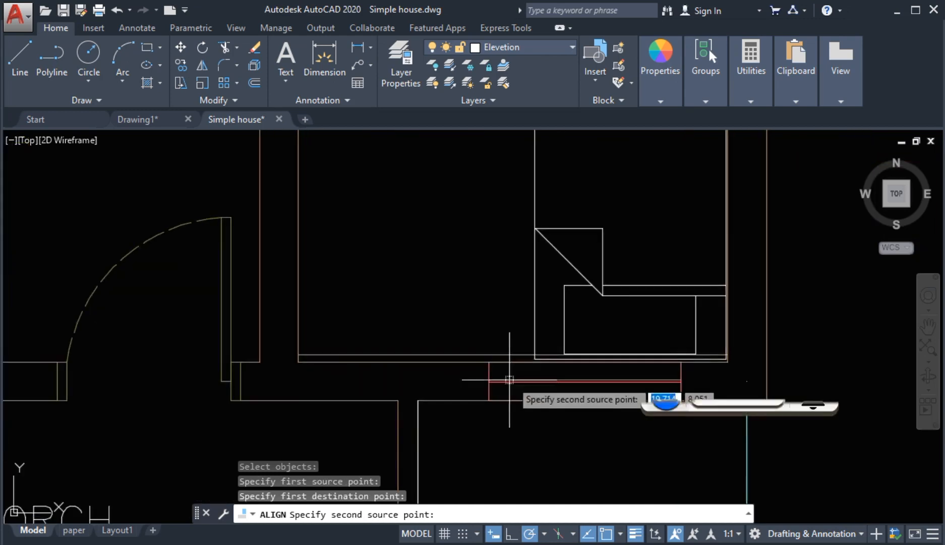
left_click(535, 359)
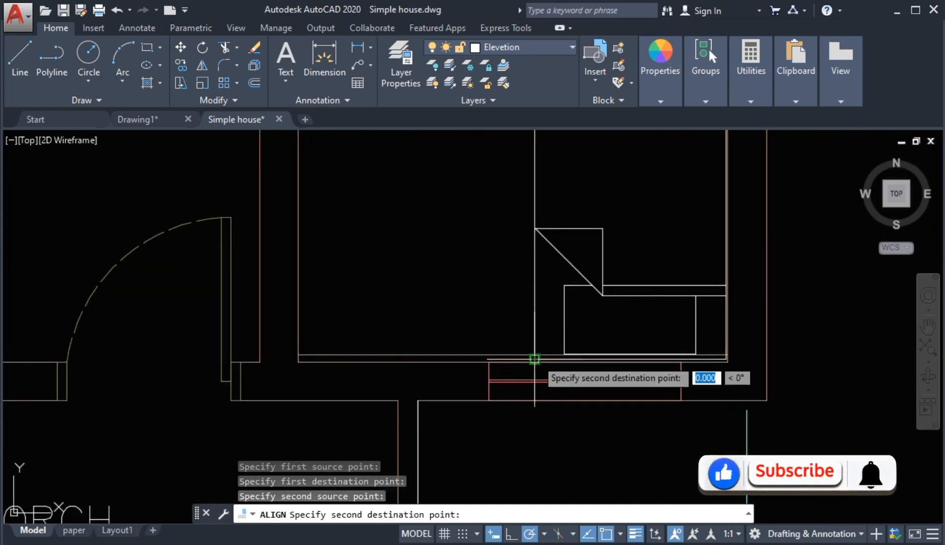
scroll(698, 358, "up", 4)
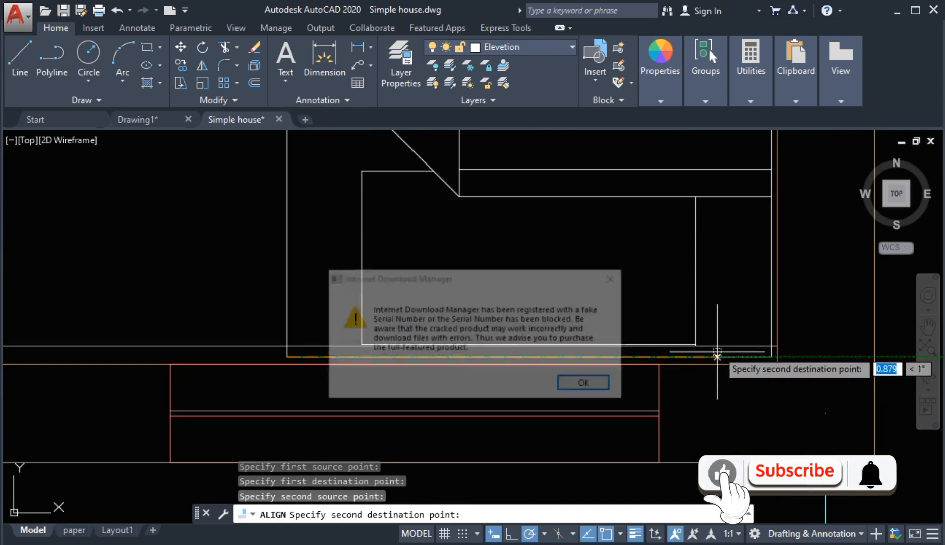
left_click(717, 356)
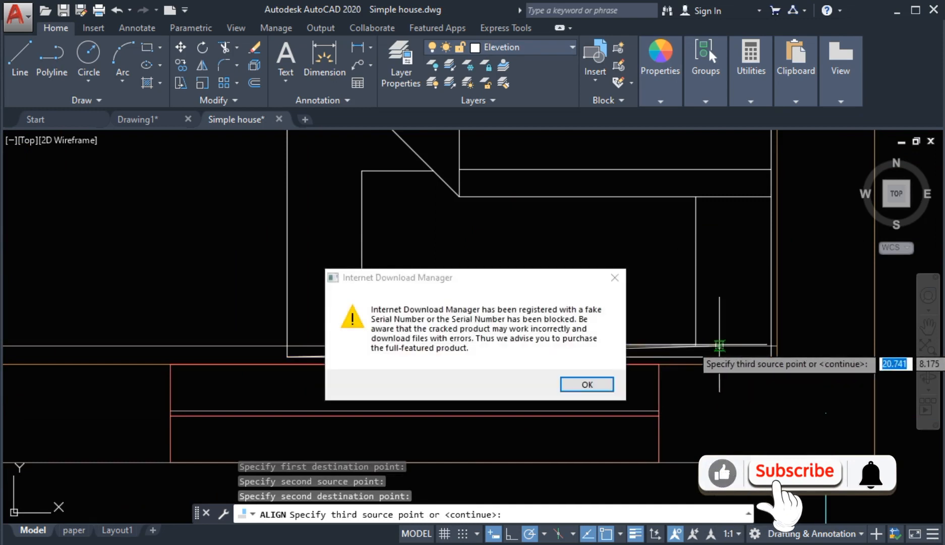
left_click(614, 277)
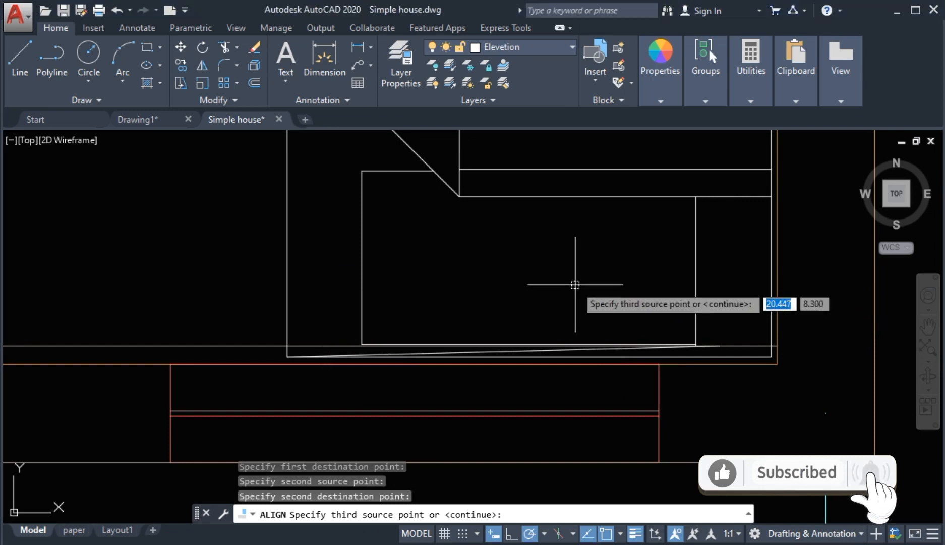
key("Return")
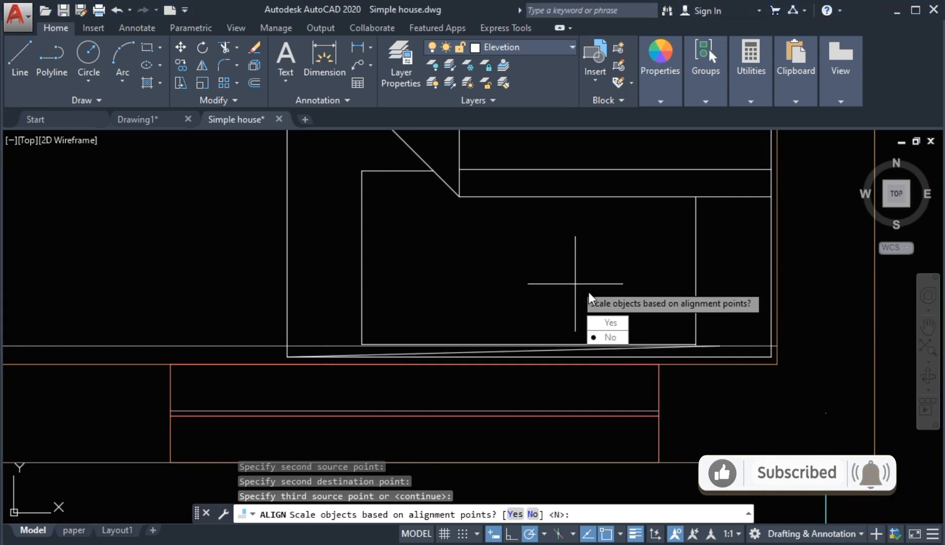
left_click(608, 337)
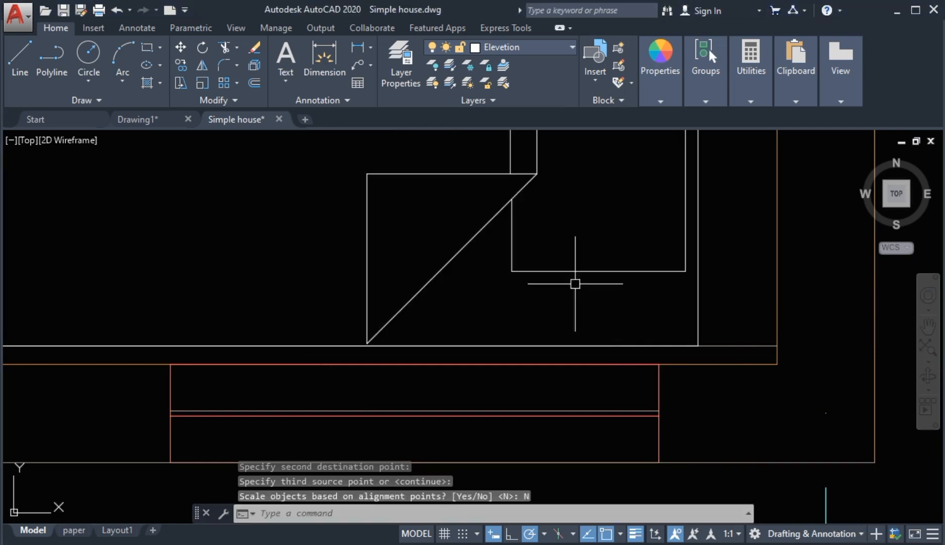
- Turn the hatch layer back on in the Simple house floor plan
scroll(603, 278, "down", 3)
scroll(600, 280, "down", 3)
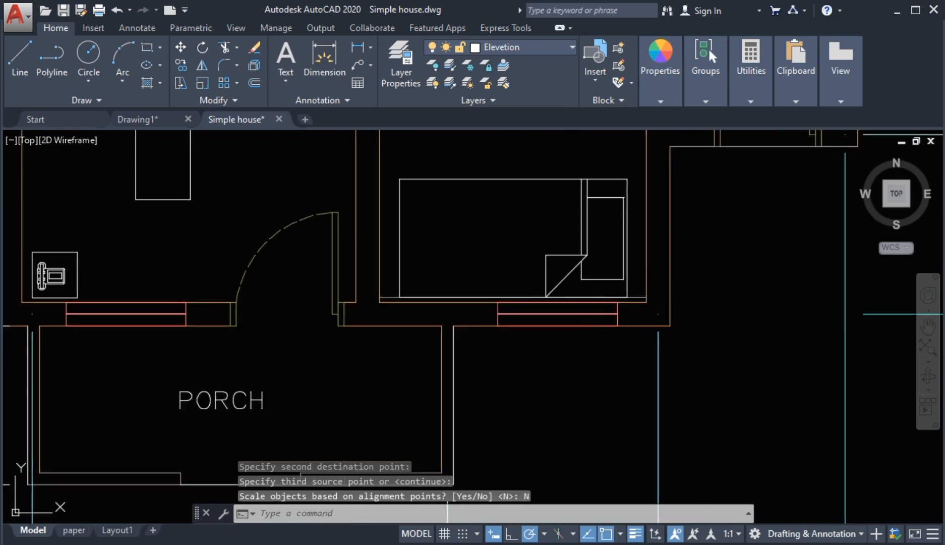
mouse_move(495, 272)
middle_mouse_down()
mouse_move(505, 284)
mouse_move(522, 274)
middle_mouse_up()
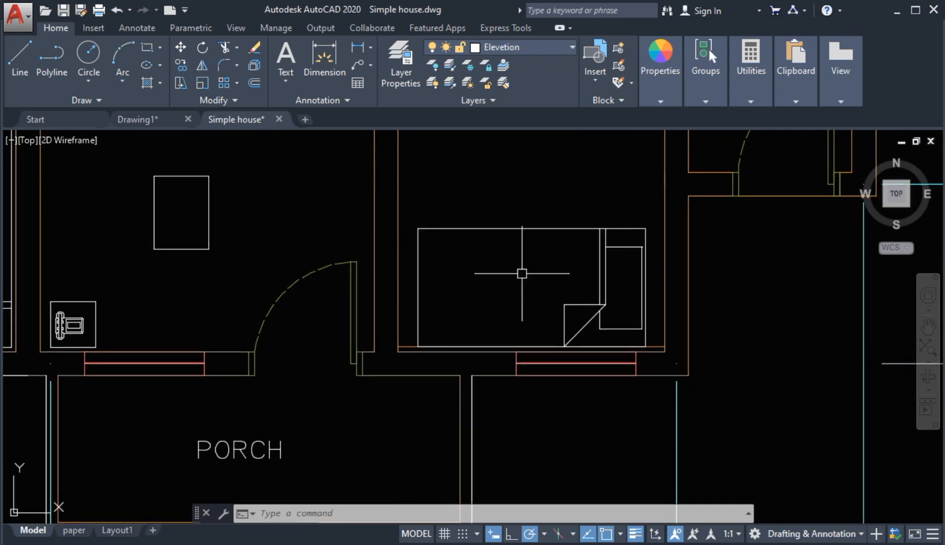
scroll(527, 274, "down", 2)
mouse_move(526, 218)
middle_mouse_down()
mouse_move(525, 268)
mouse_move(541, 281)
middle_mouse_up()
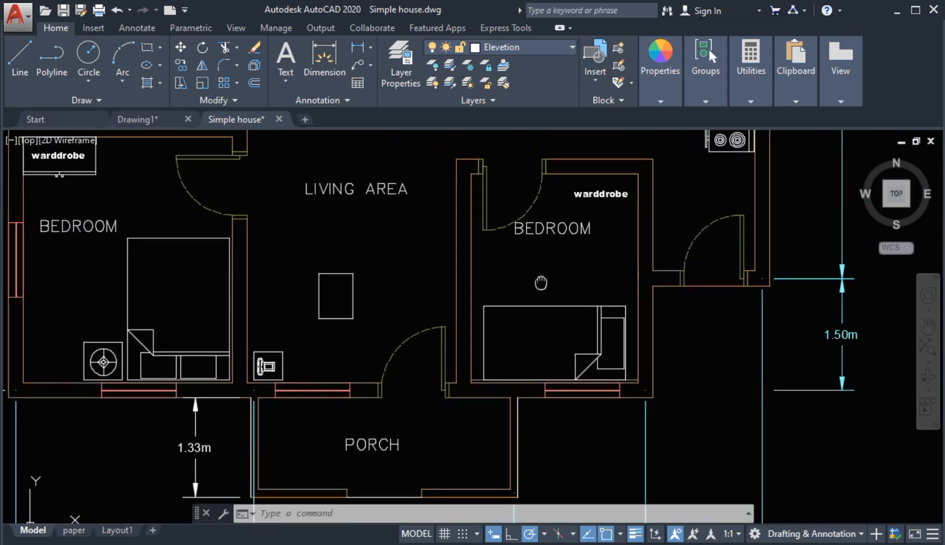
middle_click_drag(388, 267, 404, 290)
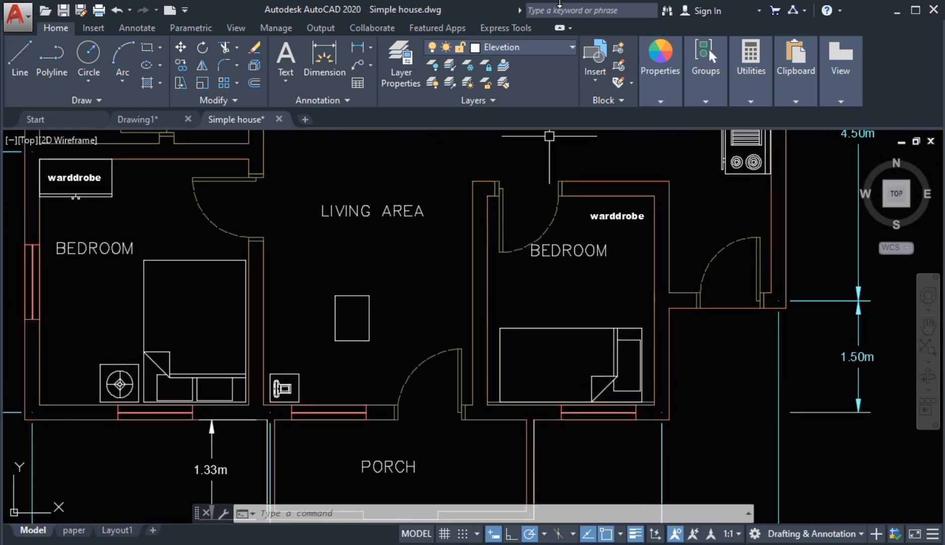
left_click(541, 43)
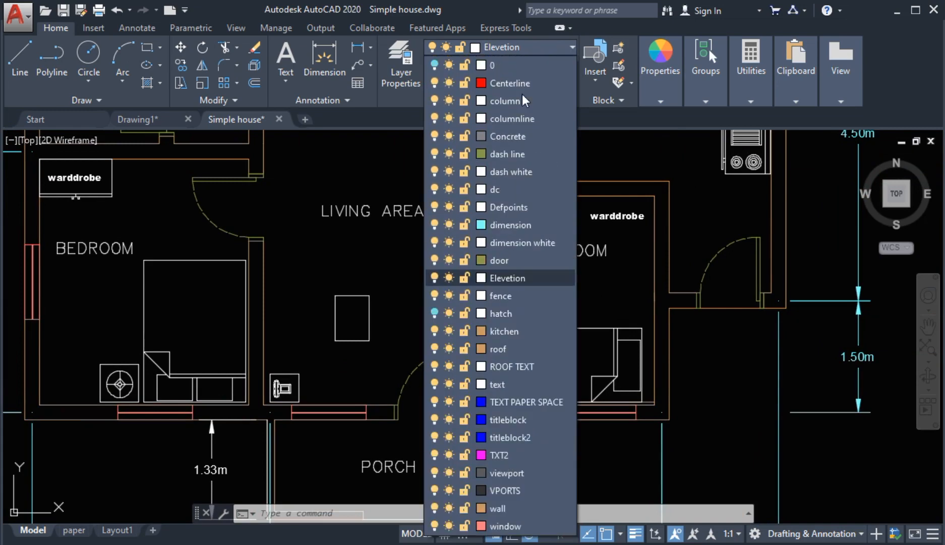
left_click(434, 312)
- Look over the floor plan with the realigned bed and switch back to Drawing1
scroll(410, 276, "down", 3)
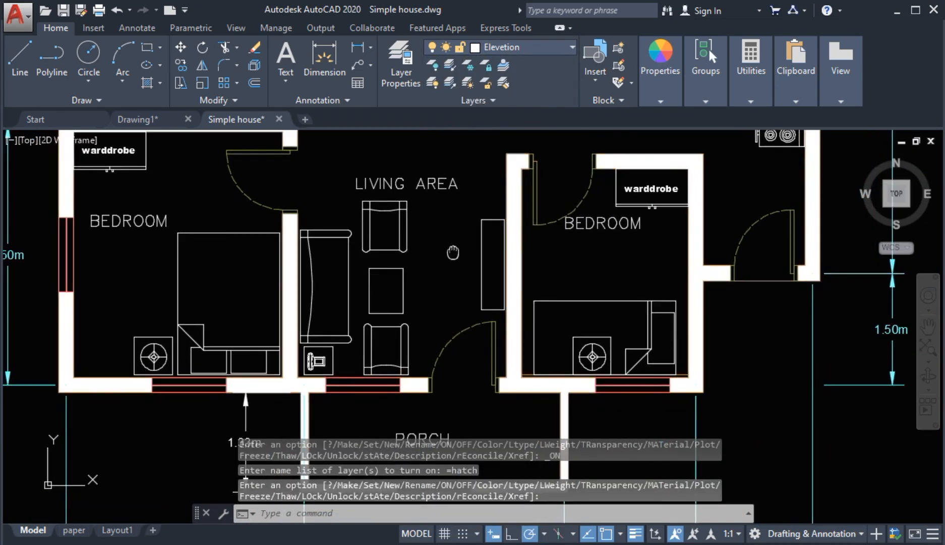
scroll(449, 234, "up", 1)
middle_click_drag(424, 226, 424, 241)
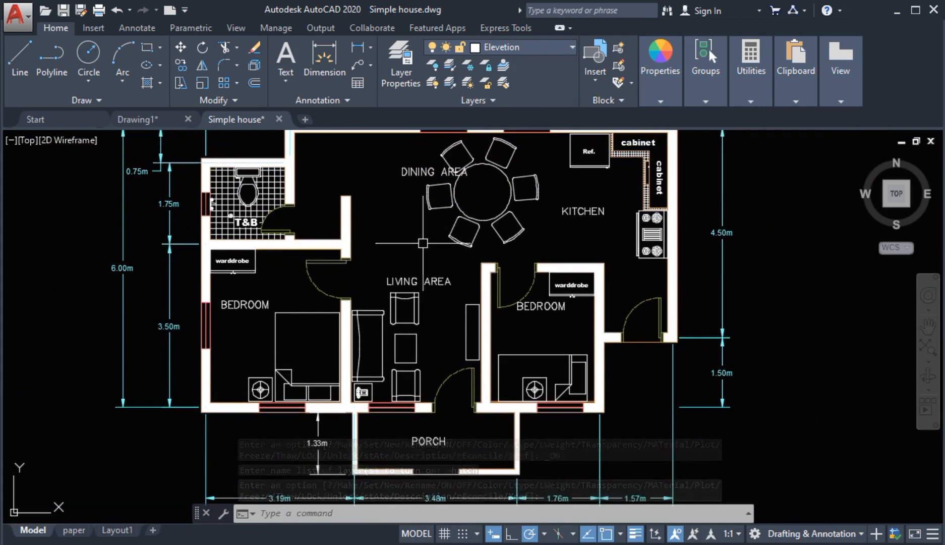
middle_click_drag(424, 241, 428, 263)
left_click(149, 119)
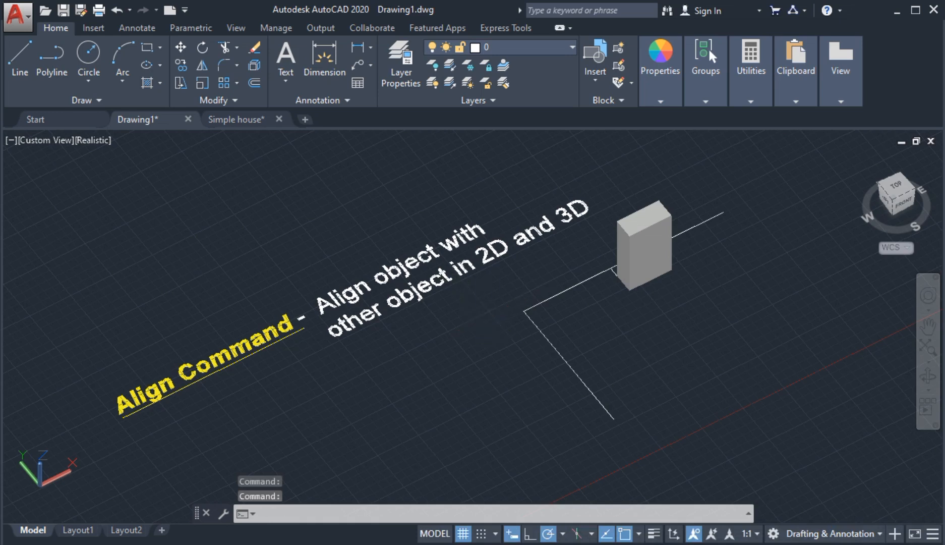
middle_click_drag(478, 321, 492, 306)
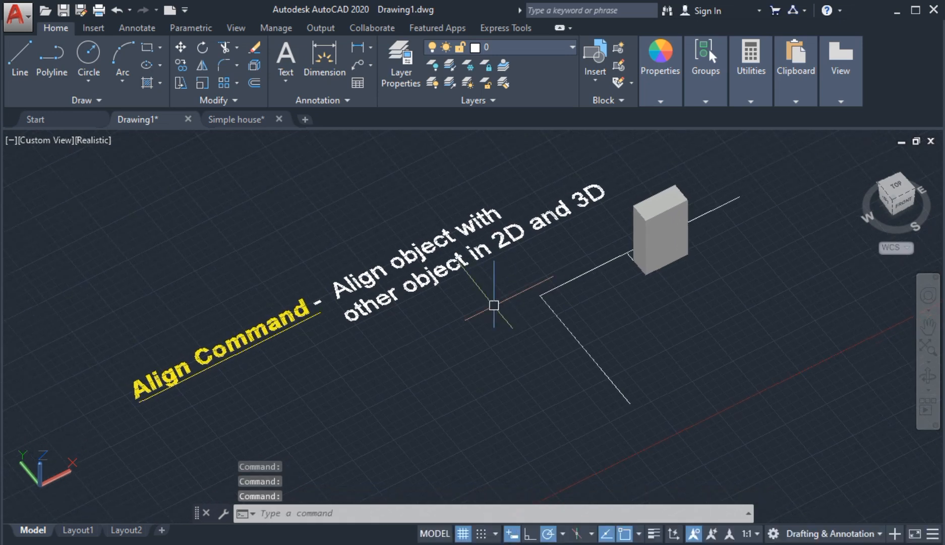